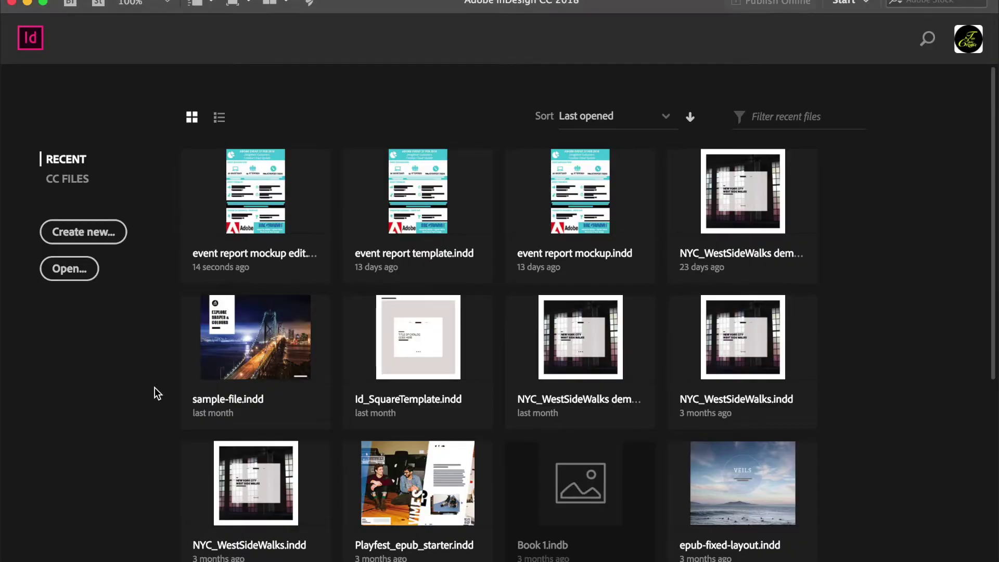
Start a new document, show all the mobile presets, and choose the iPhone 8/7/6 Plus preset
{"action": "left_click", "coordinate": [102, 235]}
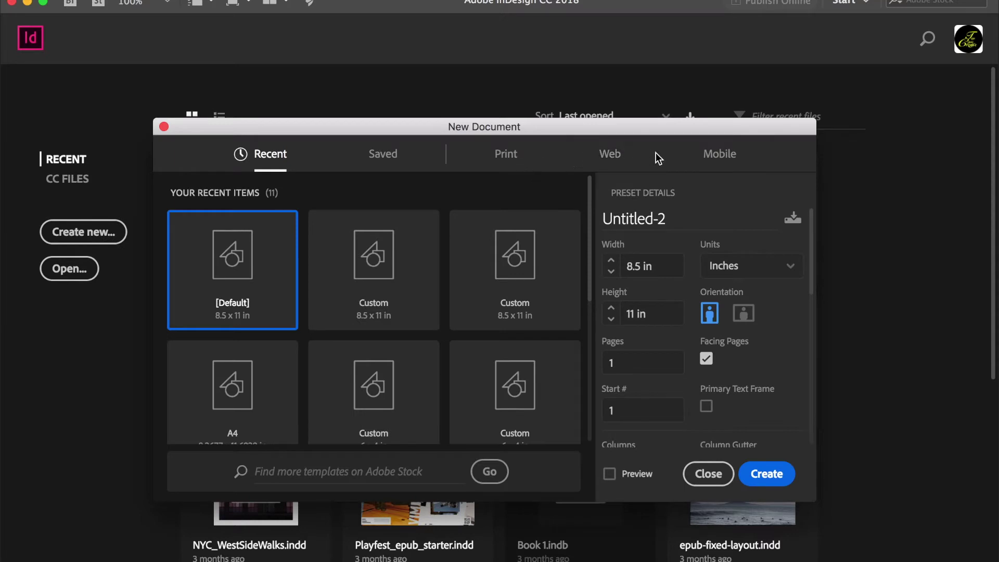
{"action": "left_click", "coordinate": [721, 155]}
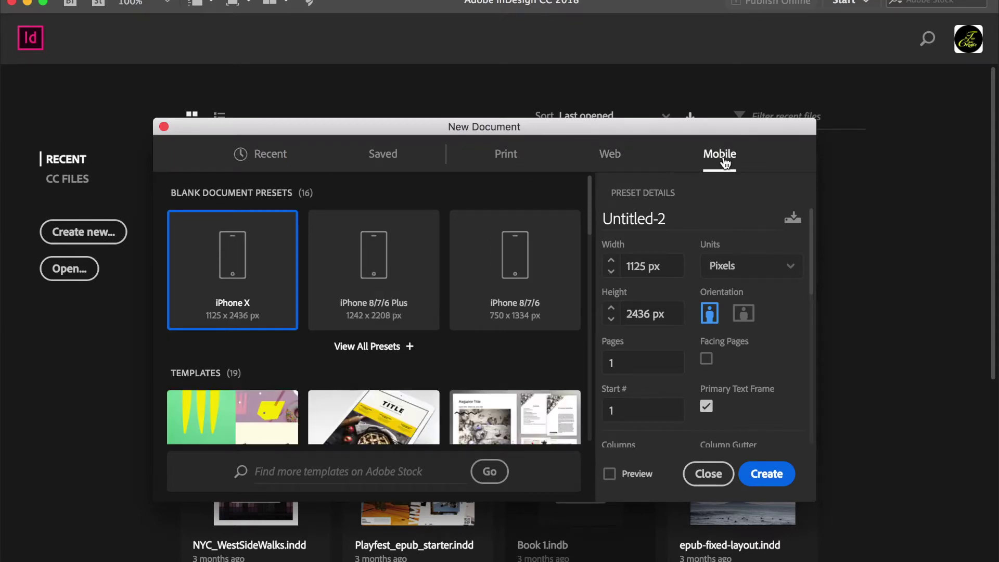
{"action": "left_click", "coordinate": [385, 347]}
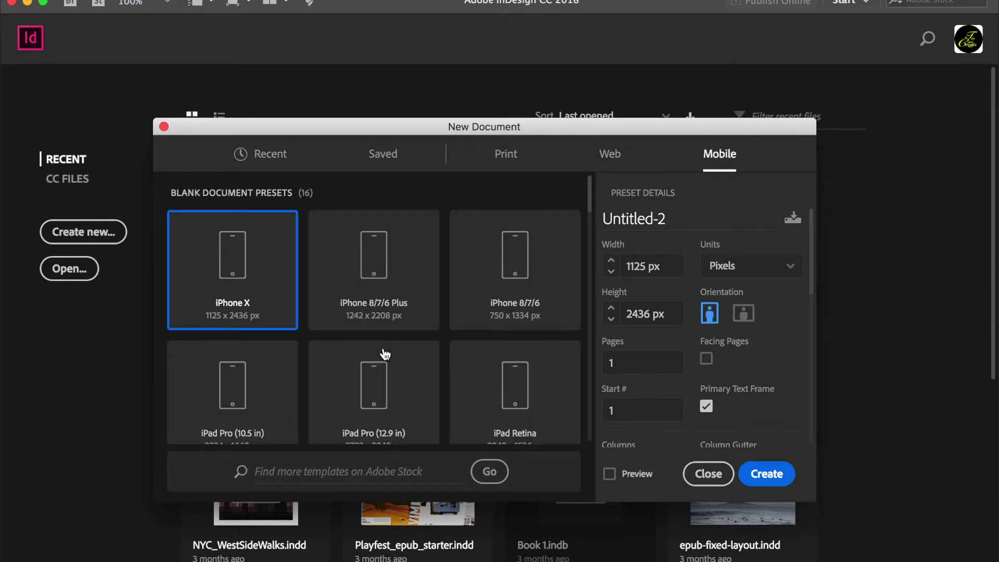
{"action": "left_click_drag", "start_coordinate": [470, 127], "coordinate": [489, 77]}
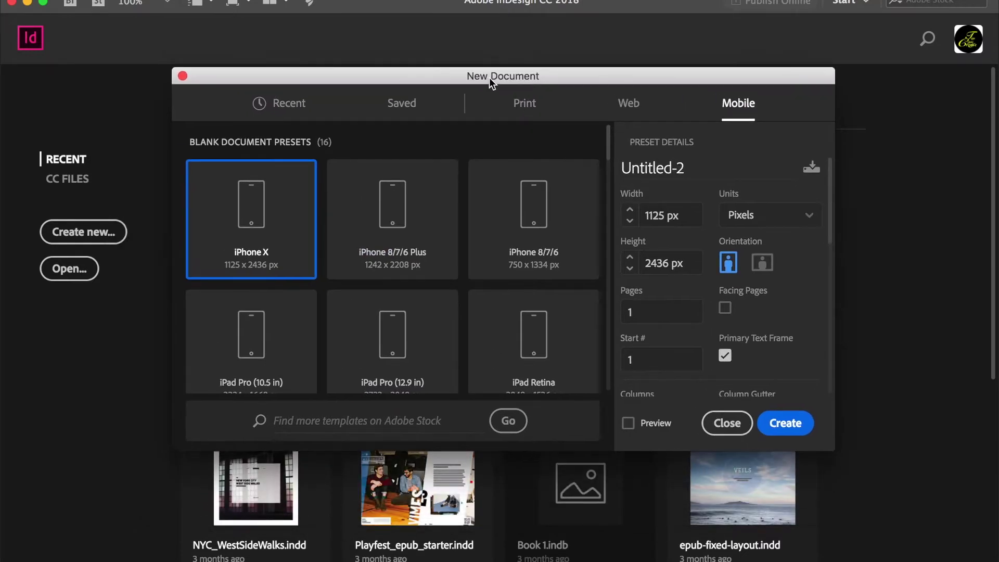
{"action": "left_click", "coordinate": [410, 265]}
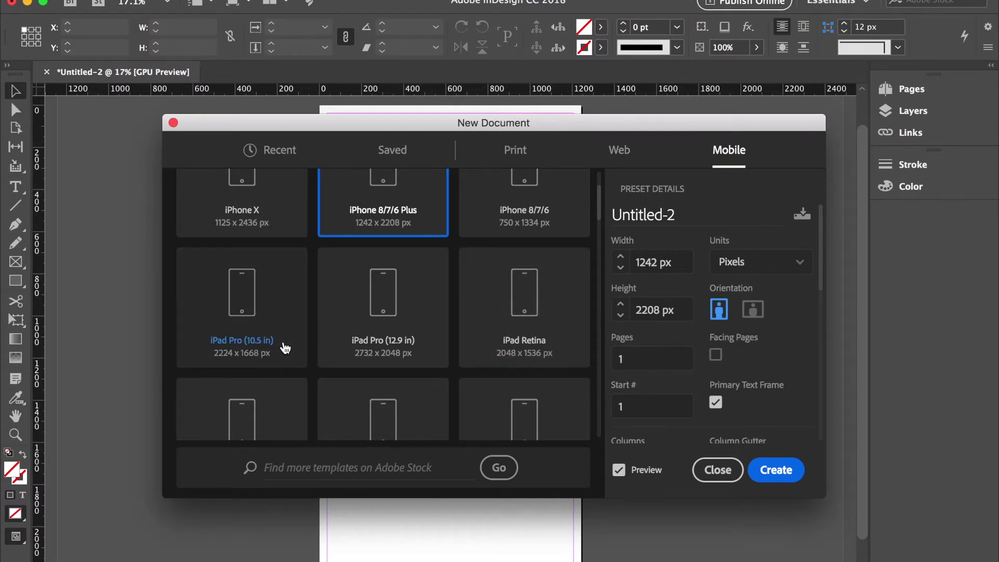
Look through the remaining mobile device presets and the templates listed below them
{"action": "scroll", "coordinate": [284, 346], "scroll_direction": "down", "scroll_amount": 5}
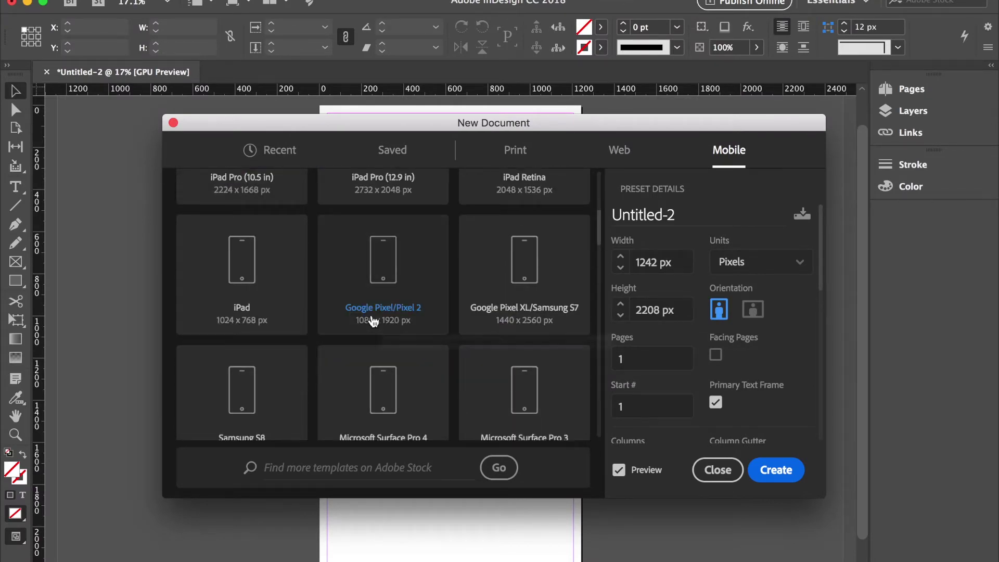
{"action": "scroll", "coordinate": [564, 341], "scroll_direction": "down", "scroll_amount": 2}
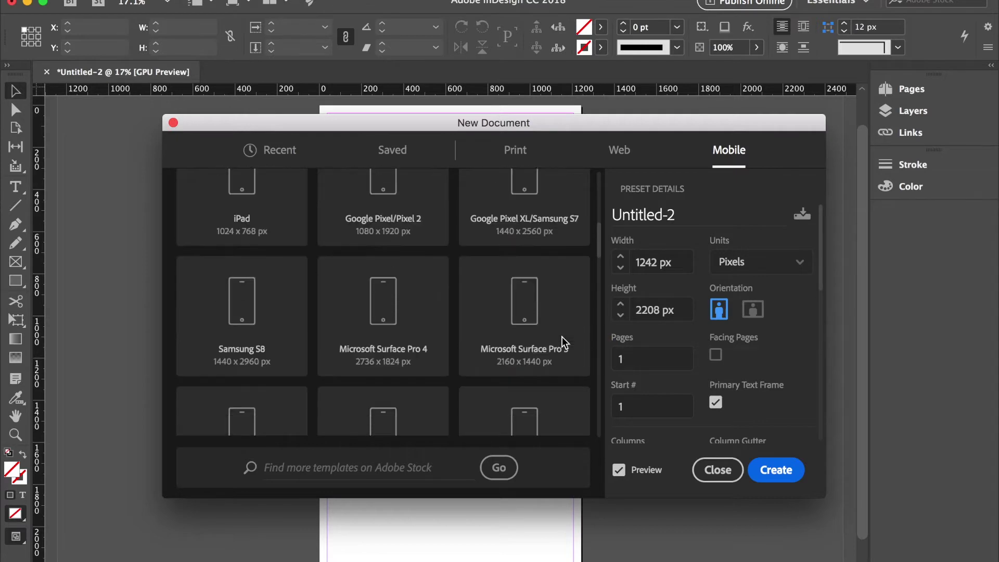
{"action": "scroll", "coordinate": [564, 342], "scroll_direction": "down", "scroll_amount": 1}
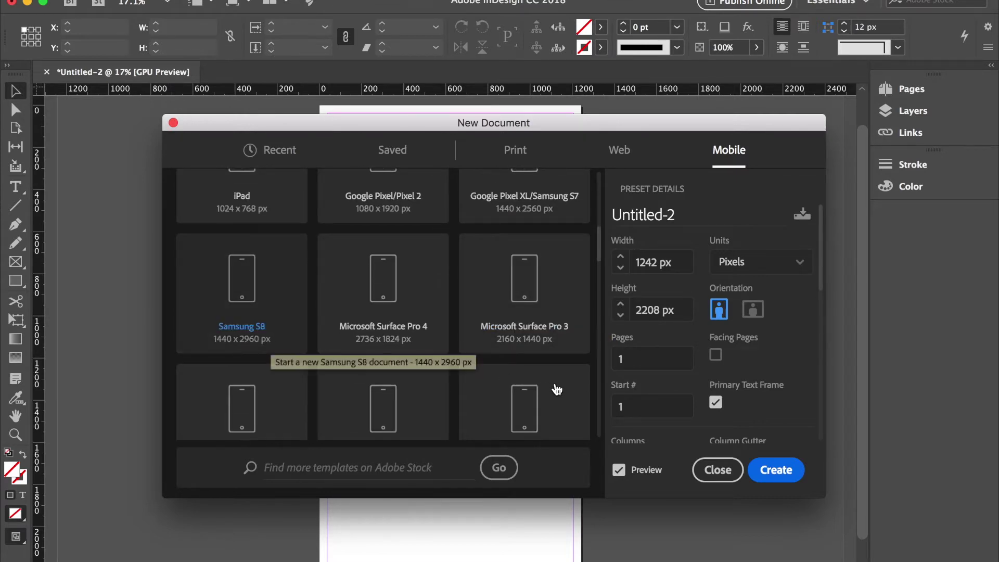
{"action": "scroll", "coordinate": [554, 389], "scroll_direction": "down", "scroll_amount": 5}
{"action": "scroll", "coordinate": [557, 390], "scroll_direction": "down", "scroll_amount": 5}
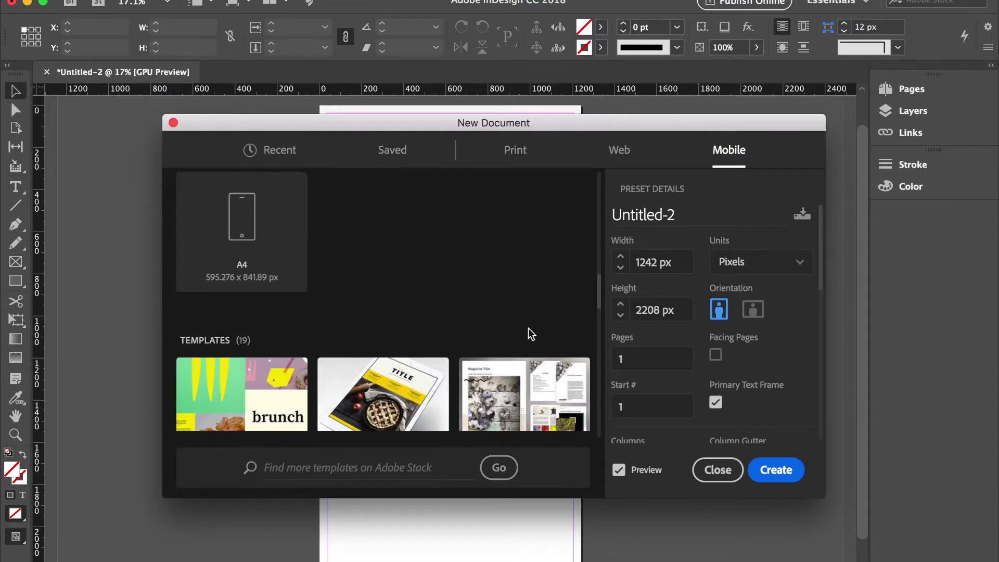
{"action": "scroll", "coordinate": [531, 333], "scroll_direction": "down", "scroll_amount": 3}
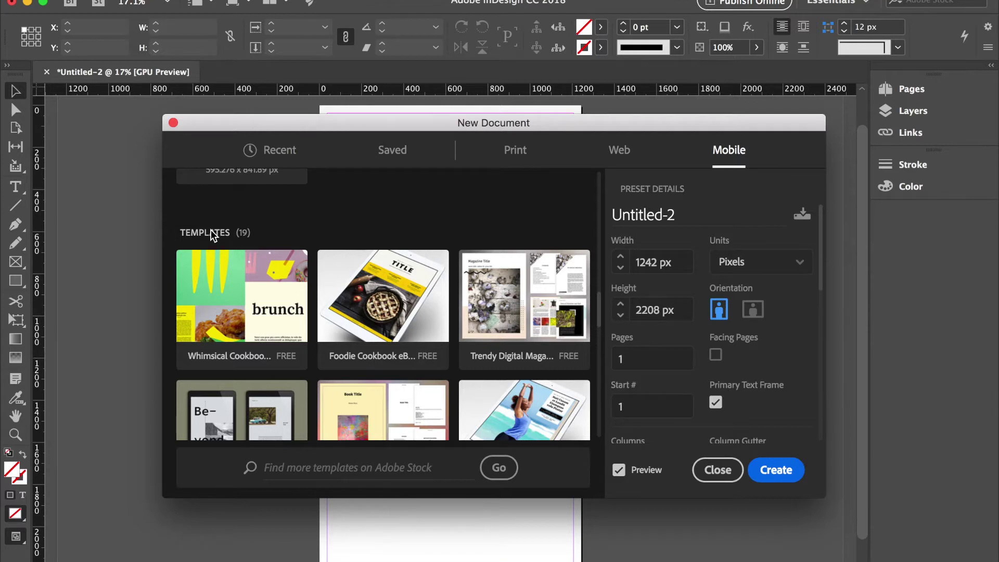
{"action": "scroll", "coordinate": [266, 366], "scroll_direction": "down", "scroll_amount": 4}
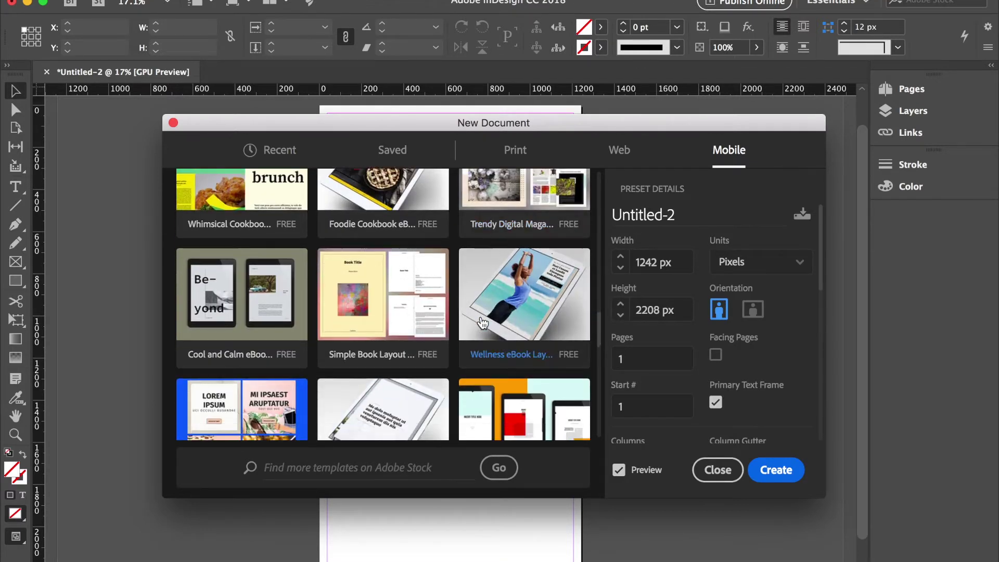
Preview the pages of the Cool and Calm eBook Layout template, and close the preview
{"action": "left_click", "coordinate": [263, 358]}
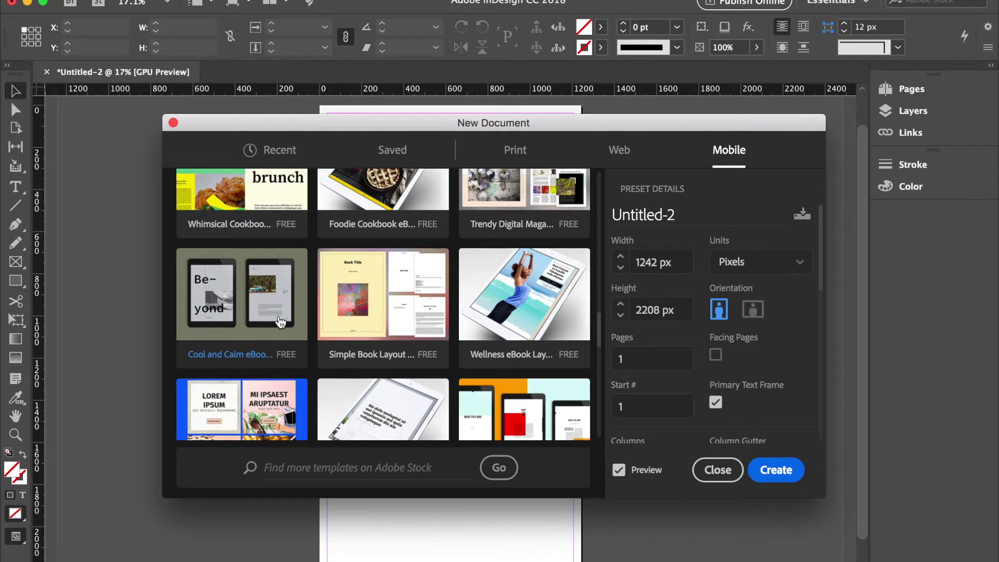
{"action": "scroll", "coordinate": [712, 374], "scroll_direction": "down", "scroll_amount": 3}
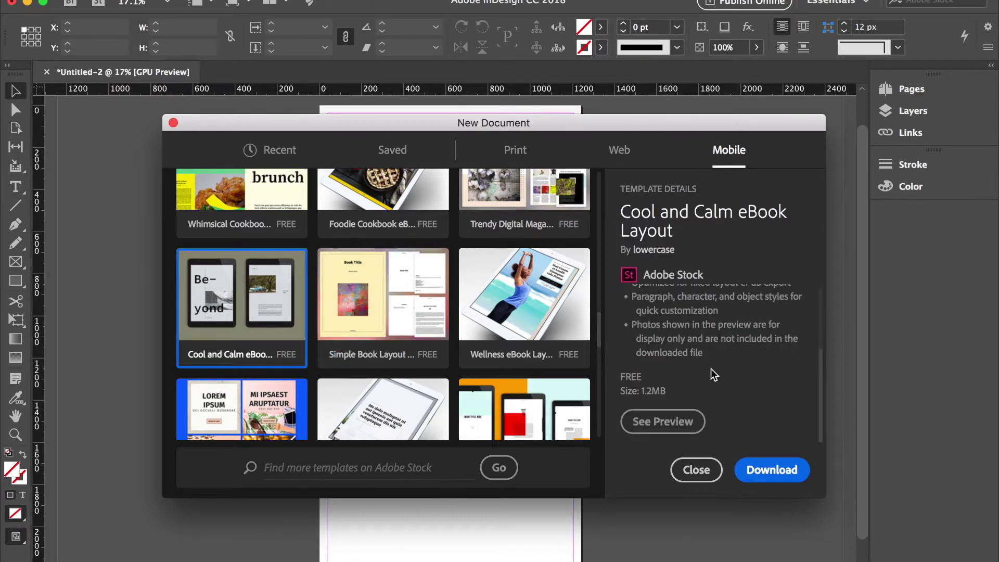
{"action": "left_click", "coordinate": [674, 429]}
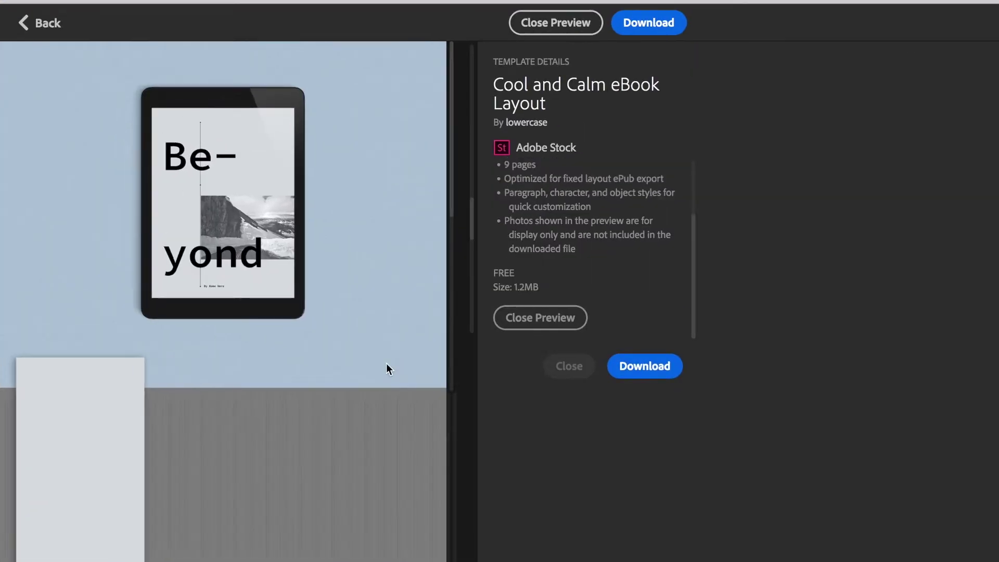
{"action": "scroll", "coordinate": [386, 363], "scroll_direction": "down", "scroll_amount": 4}
{"action": "scroll", "coordinate": [386, 363], "scroll_direction": "up", "scroll_amount": 4}
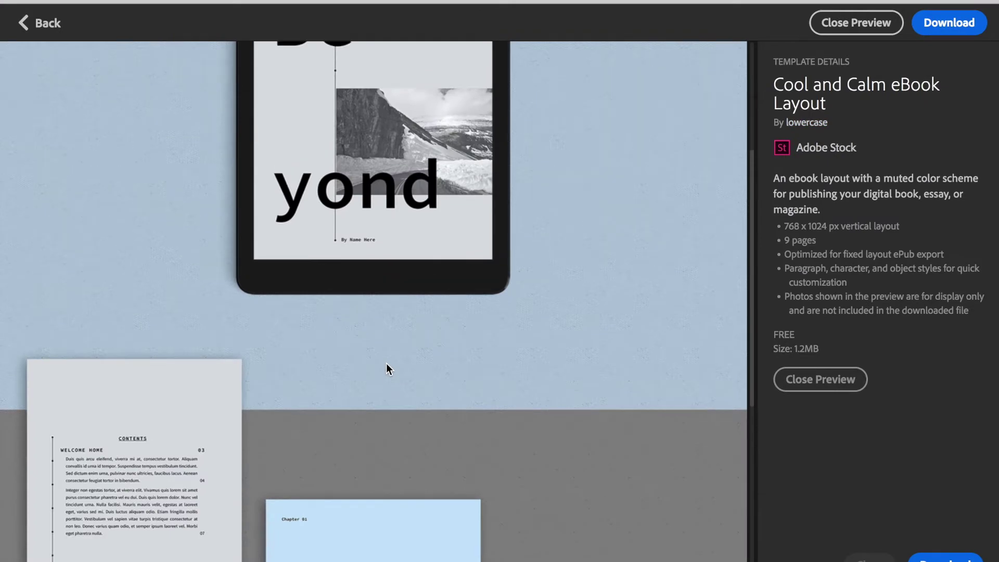
{"action": "scroll", "coordinate": [579, 459], "scroll_direction": "down", "scroll_amount": 4}
{"action": "scroll", "coordinate": [579, 459], "scroll_direction": "down", "scroll_amount": 5}
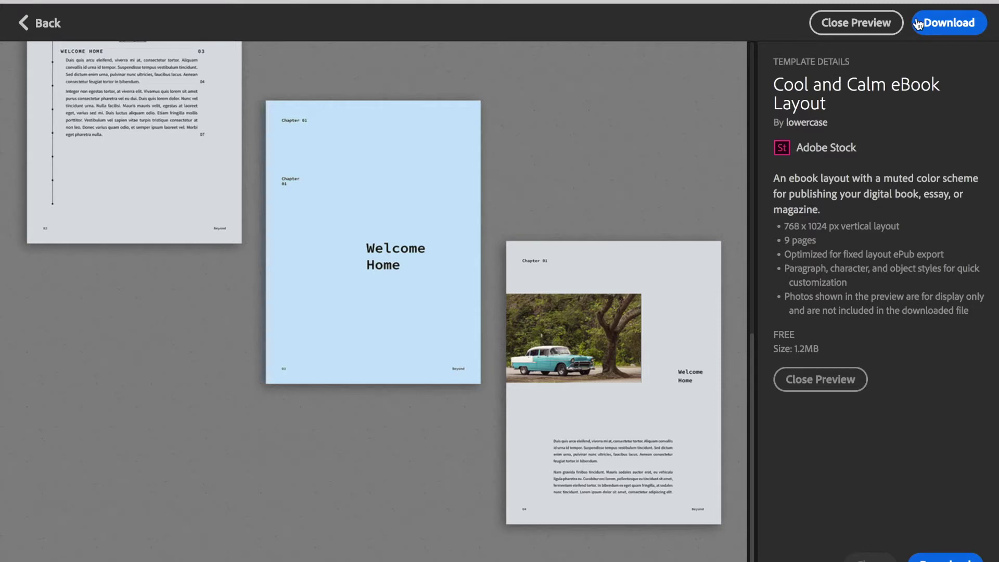
{"action": "left_click", "coordinate": [849, 25]}
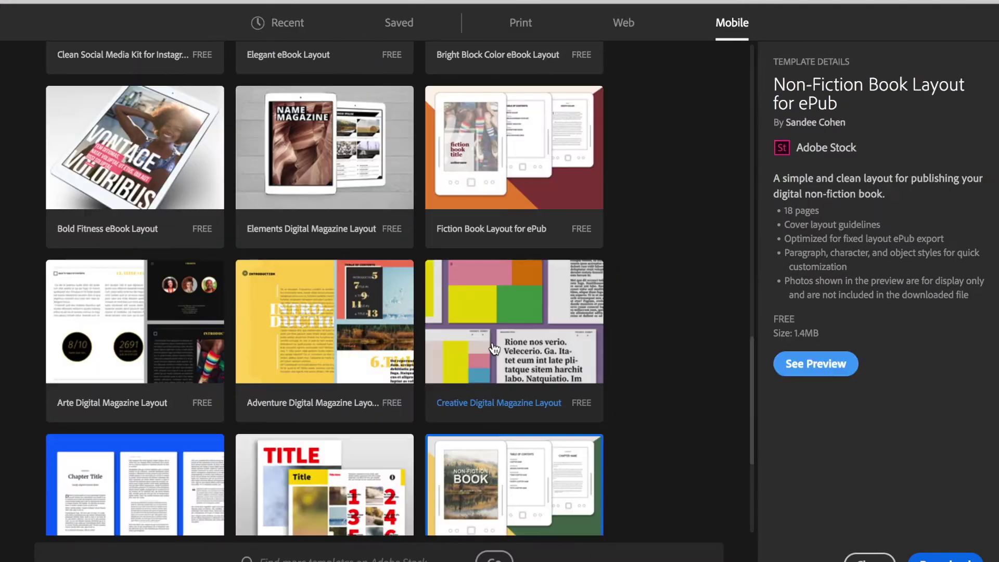
Preview the pages of the Creative Digital Magazine Layout template, and close the preview
{"action": "left_click", "coordinate": [494, 348]}
{"action": "left_click", "coordinate": [815, 337]}
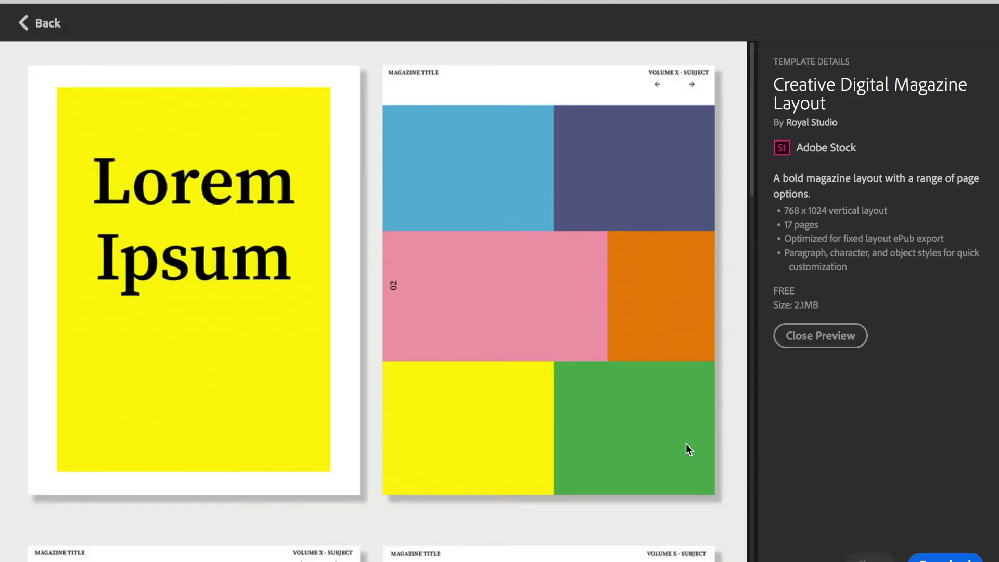
{"action": "scroll", "coordinate": [686, 447], "scroll_direction": "down", "scroll_amount": 5}
{"action": "scroll", "coordinate": [686, 443], "scroll_direction": "down", "scroll_amount": 10}
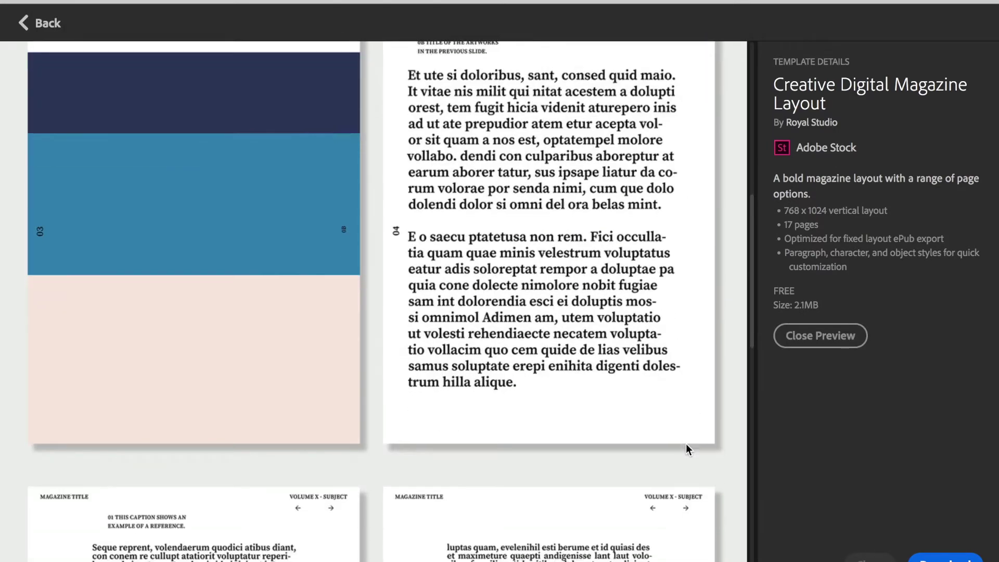
{"action": "scroll", "coordinate": [686, 443], "scroll_direction": "down", "scroll_amount": 11}
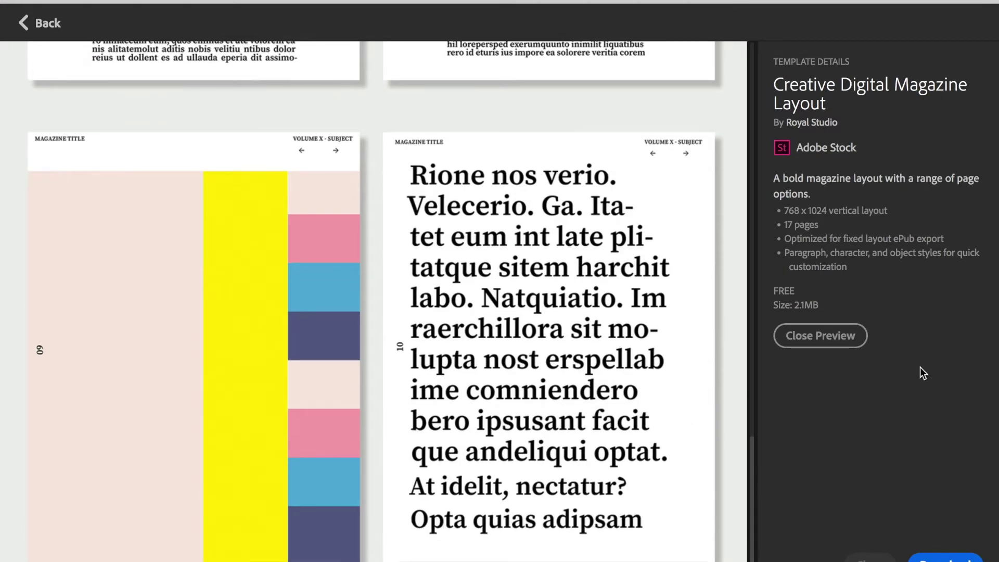
{"action": "left_click", "coordinate": [825, 337]}
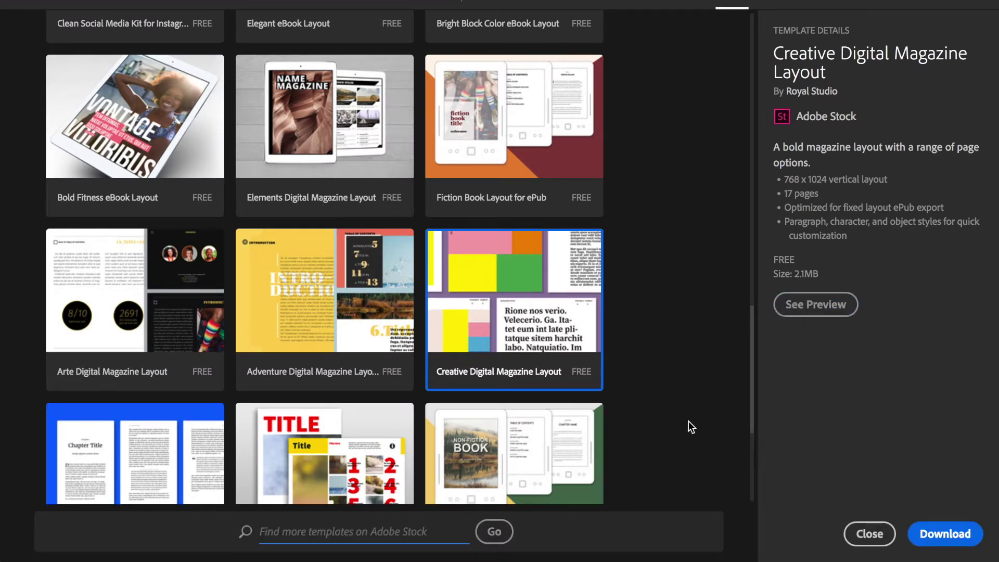
Search Adobe Stock for "menu" templates and browse the results in the browser
{"action": "type", "text": "menu"}
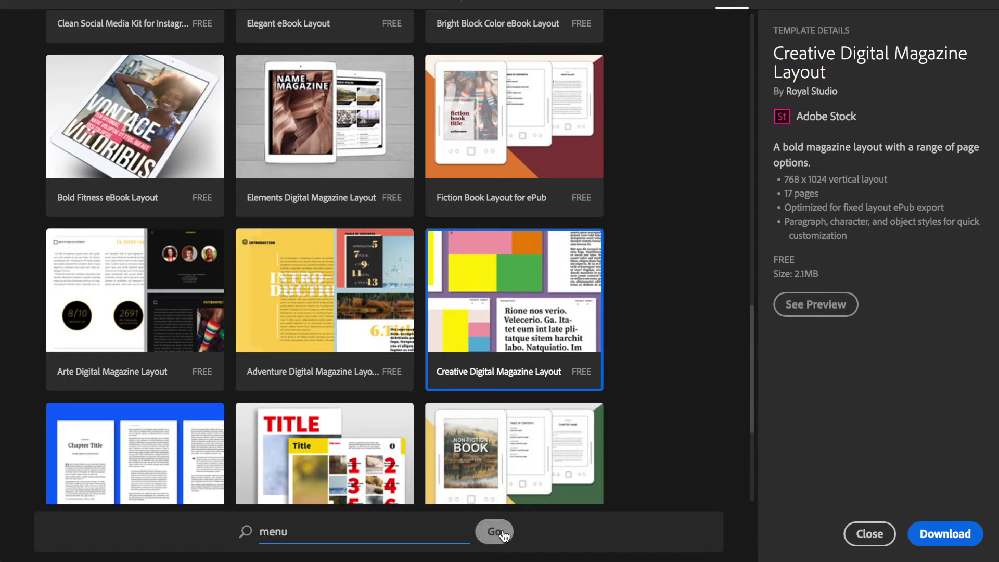
{"action": "left_click", "coordinate": [502, 533]}
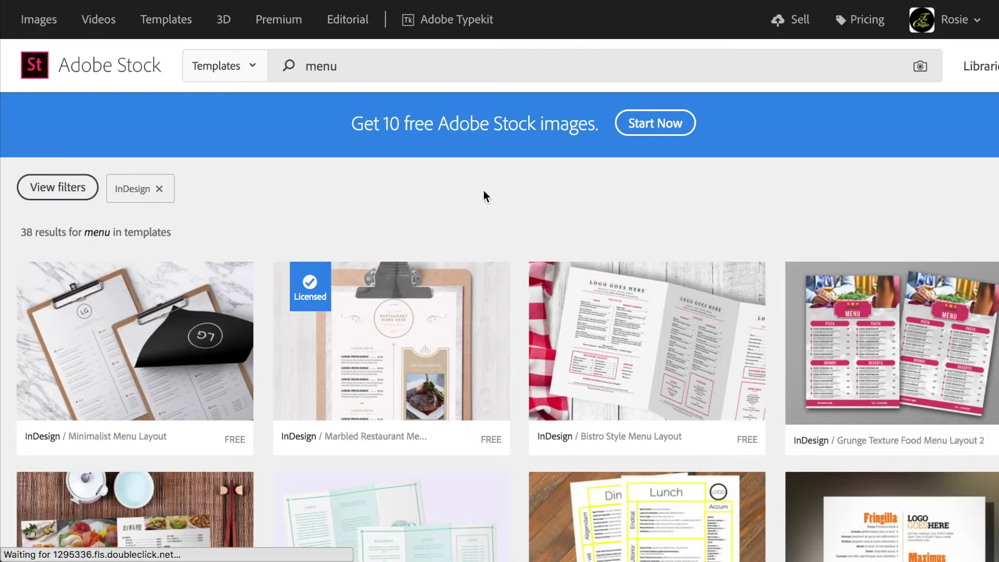
{"action": "left_click", "coordinate": [142, 190]}
{"action": "scroll", "coordinate": [88, 281], "scroll_direction": "down", "scroll_amount": 3}
{"action": "scroll", "coordinate": [90, 308], "scroll_direction": "down", "scroll_amount": 3}
{"action": "left_click", "coordinate": [190, 106]}
{"action": "left_click", "coordinate": [289, 186]}
{"action": "scroll", "coordinate": [884, 364], "scroll_direction": "down", "scroll_amount": 4}
{"action": "scroll", "coordinate": [499, 307], "scroll_direction": "down", "scroll_amount": 10}
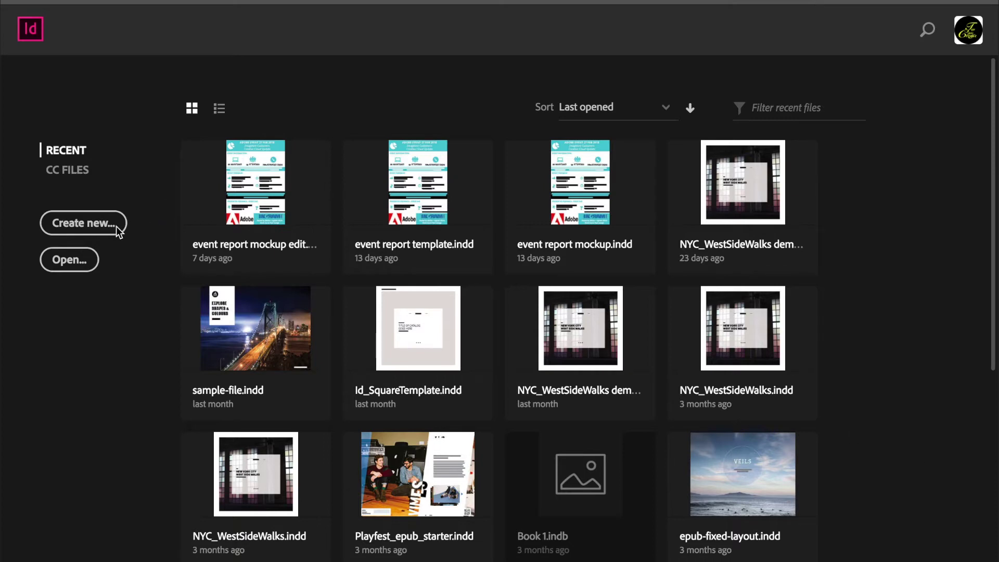
Start a new document from the custom 8.5 x 11 in preset with the live preview on and landscape orientation
{"action": "left_click", "coordinate": [97, 223]}
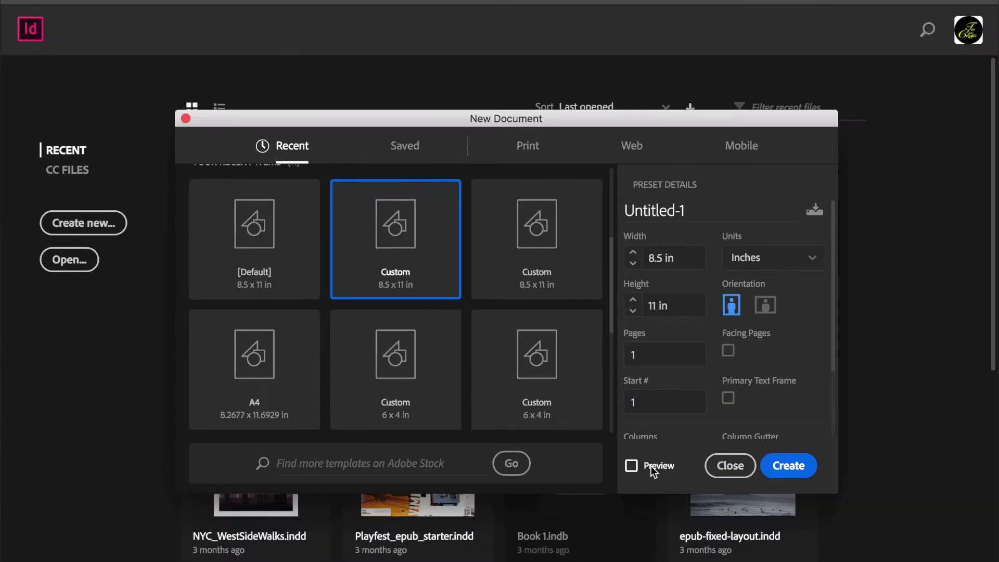
{"action": "left_click", "coordinate": [651, 466]}
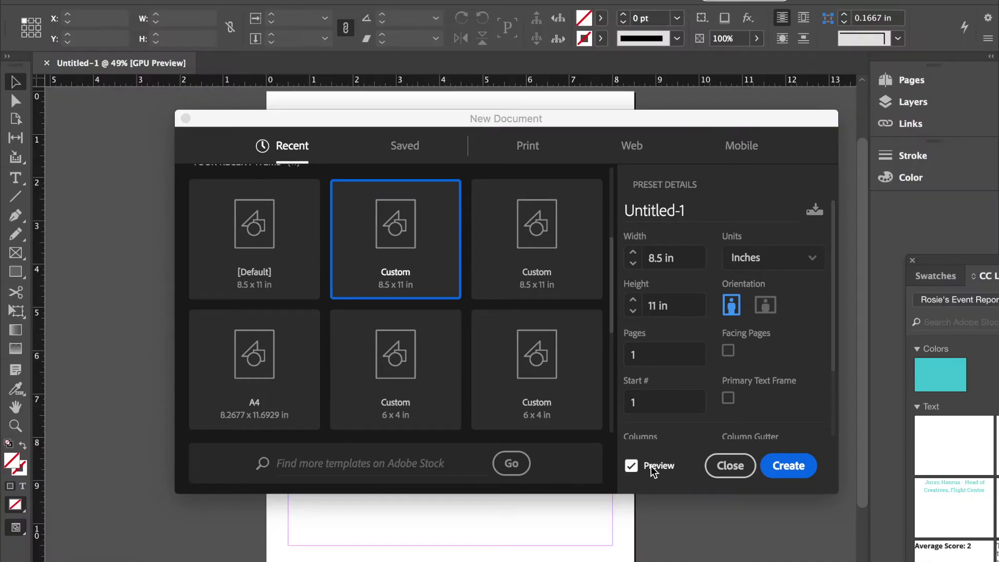
{"action": "left_click_drag", "start_coordinate": [550, 123], "coordinate": [695, 217]}
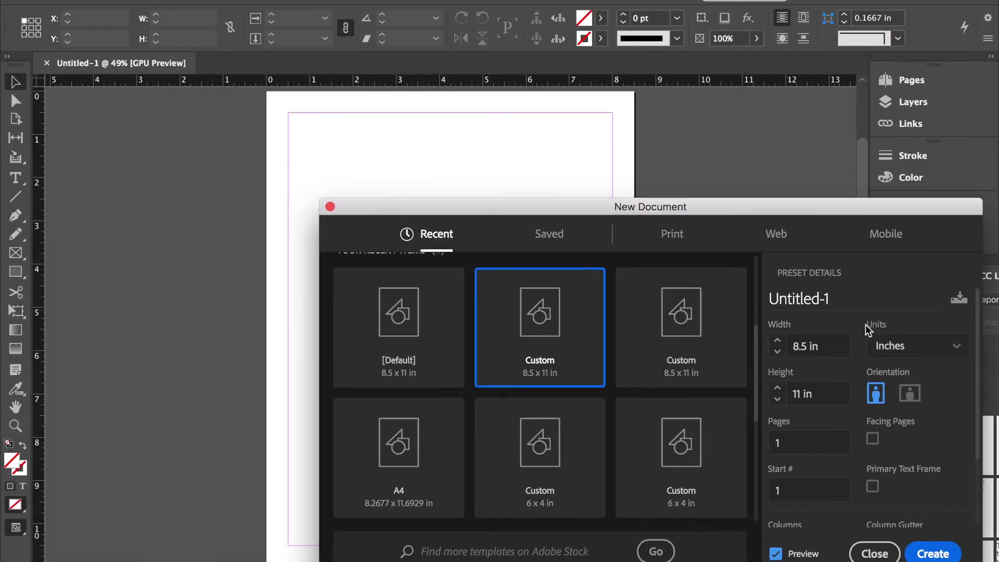
{"action": "left_click", "coordinate": [915, 395]}
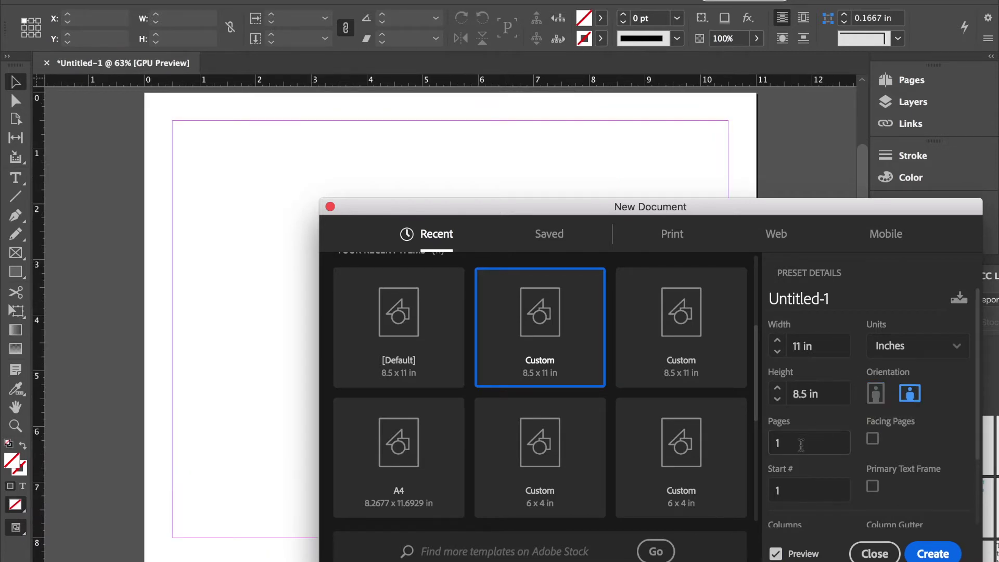
Set the number of columns in the new document to 4
{"action": "scroll", "coordinate": [801, 446], "scroll_direction": "down", "scroll_amount": 3}
{"action": "left_click", "coordinate": [779, 454]}
{"action": "left_click", "coordinate": [779, 454]}
{"action": "left_click", "coordinate": [777, 453]}
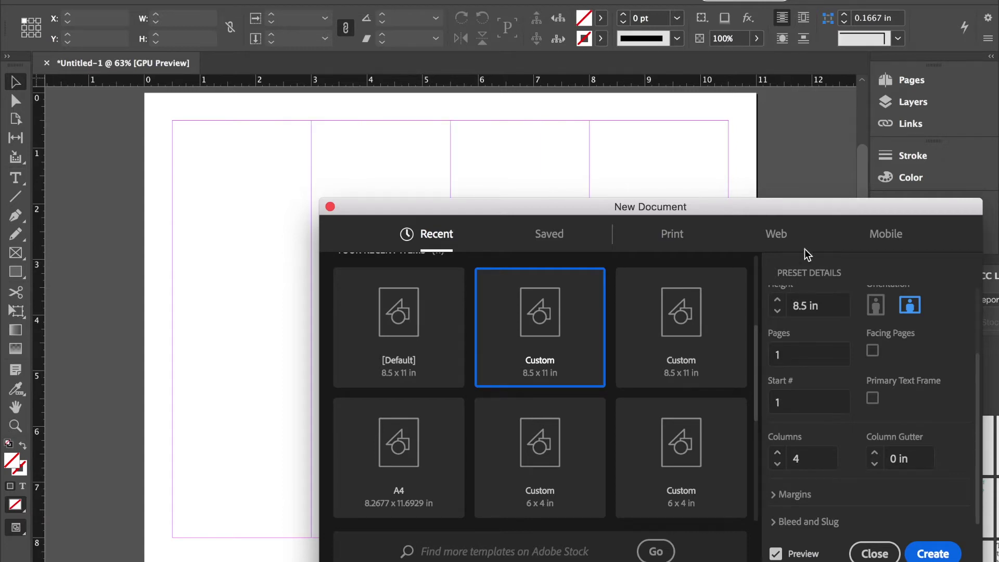
{"action": "left_click_drag", "start_coordinate": [813, 209], "coordinate": [815, 188]}
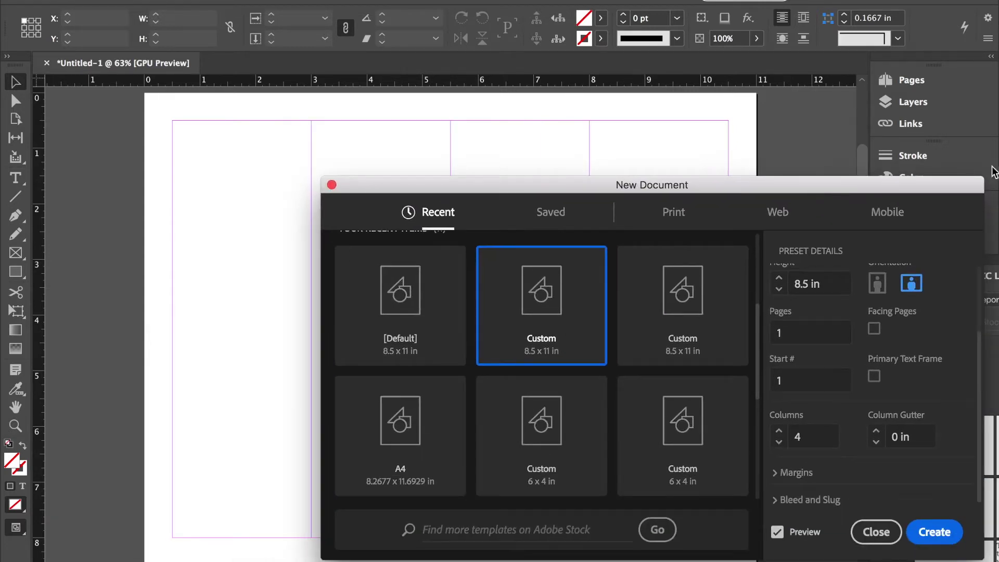
Show the margin settings and set the top margin to 0.875 in
{"action": "left_click", "coordinate": [778, 473]}
{"action": "scroll", "coordinate": [796, 416], "scroll_direction": "down", "scroll_amount": 3}
{"action": "left_click", "coordinate": [779, 414]}
{"action": "left_click", "coordinate": [779, 415]}
{"action": "left_click", "coordinate": [779, 414]}
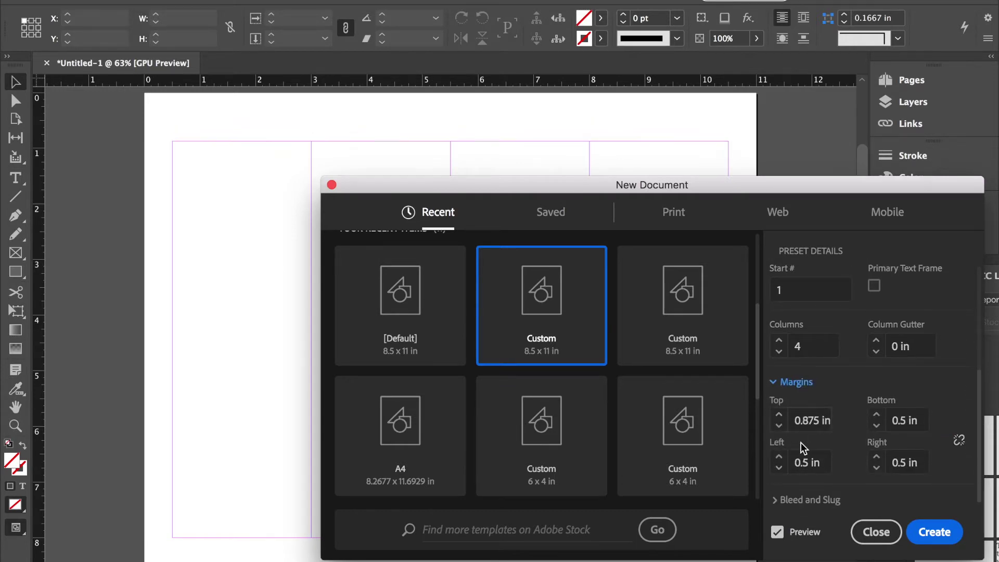
Try adjusting a value in the document's bleed and slug settings
{"action": "left_click", "coordinate": [780, 499]}
{"action": "left_click", "coordinate": [779, 446]}
{"action": "left_click", "coordinate": [778, 446]}
{"action": "left_click", "coordinate": [778, 455]}
{"action": "left_click", "coordinate": [779, 455]}
Set the page width to 10.125 in and the page height to 7.875 in
{"action": "scroll", "coordinate": [838, 364], "scroll_direction": "up", "scroll_amount": 10}
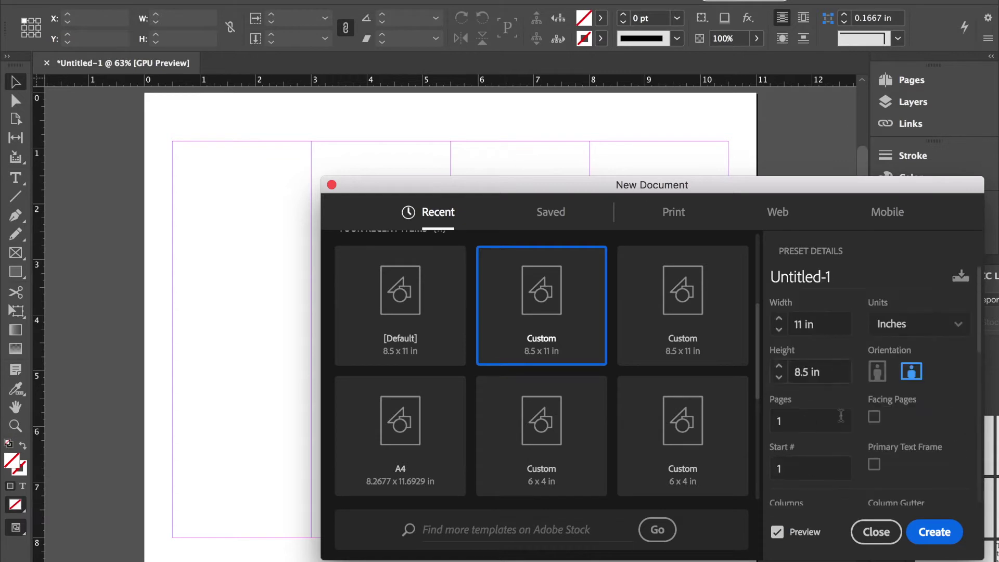
{"action": "left_click", "coordinate": [778, 318]}
{"action": "left_click", "coordinate": [779, 329]}
{"action": "left_click", "coordinate": [779, 329]}
{"action": "left_click", "coordinate": [779, 377]}
{"action": "left_click_drag", "start_coordinate": [759, 184], "coordinate": [595, 347]}
{"action": "left_click", "coordinate": [614, 492]}
{"action": "left_click", "coordinate": [614, 492]}
{"action": "left_click", "coordinate": [614, 492]}
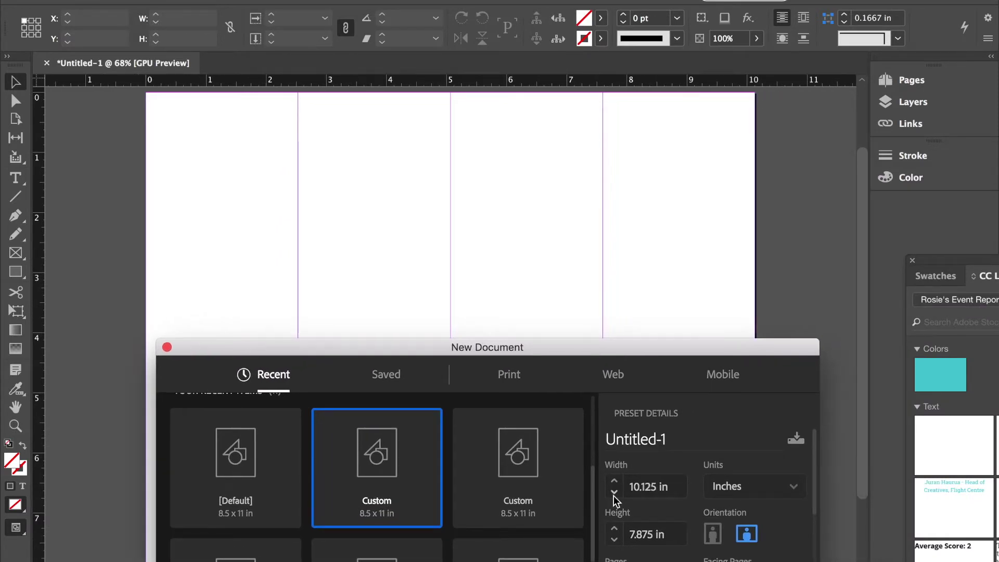
Set the number of columns to 5 and the column gutter to 0.5 in
{"action": "left_click_drag", "start_coordinate": [675, 347], "coordinate": [791, 78]}
{"action": "scroll", "coordinate": [886, 341], "scroll_direction": "down", "scroll_amount": 5}
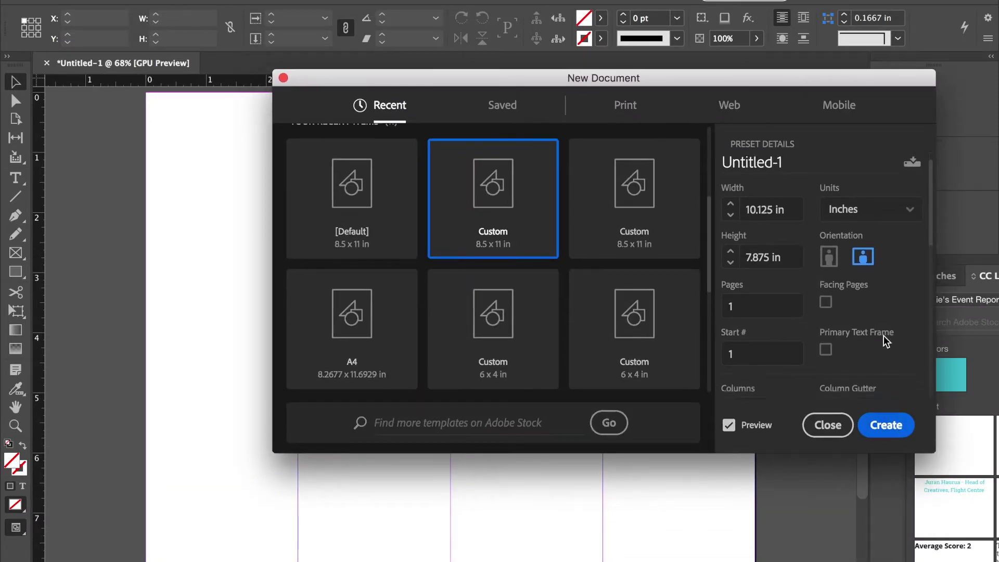
{"action": "scroll", "coordinate": [885, 342], "scroll_direction": "up", "scroll_amount": 5}
{"action": "left_click_drag", "start_coordinate": [825, 83], "coordinate": [581, 351]}
{"action": "left_click", "coordinate": [583, 474]}
{"action": "left_click", "coordinate": [583, 473]}
{"action": "left_click", "coordinate": [583, 474]}
{"action": "left_click", "coordinate": [487, 485]}
{"action": "left_click", "coordinate": [487, 474]}
{"action": "left_click", "coordinate": [487, 474]}
{"action": "left_click", "coordinate": [584, 474]}
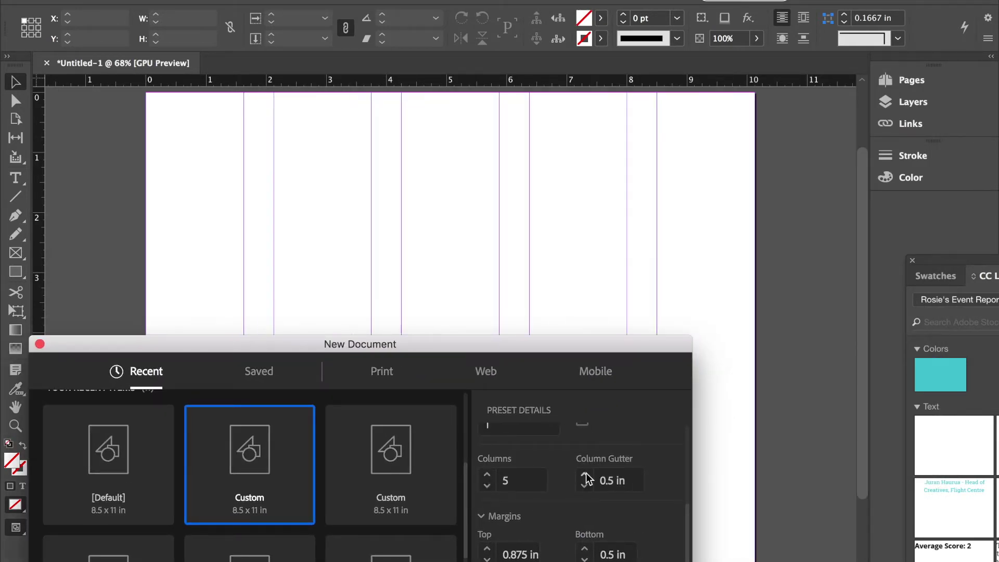
Create the new document from the configured custom settings
{"action": "left_click_drag", "start_coordinate": [600, 338], "coordinate": [724, 111]}
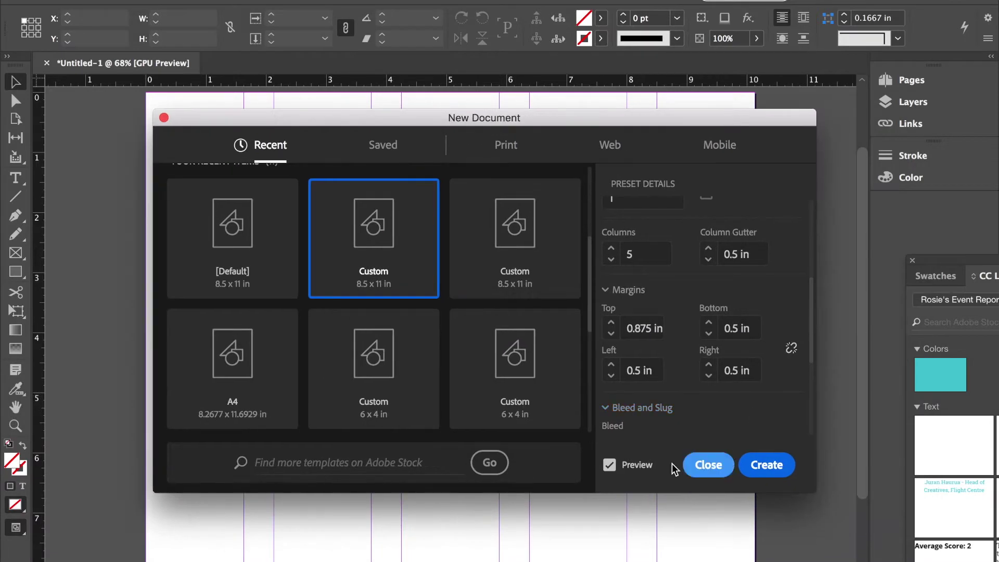
{"action": "left_click", "coordinate": [762, 465]}
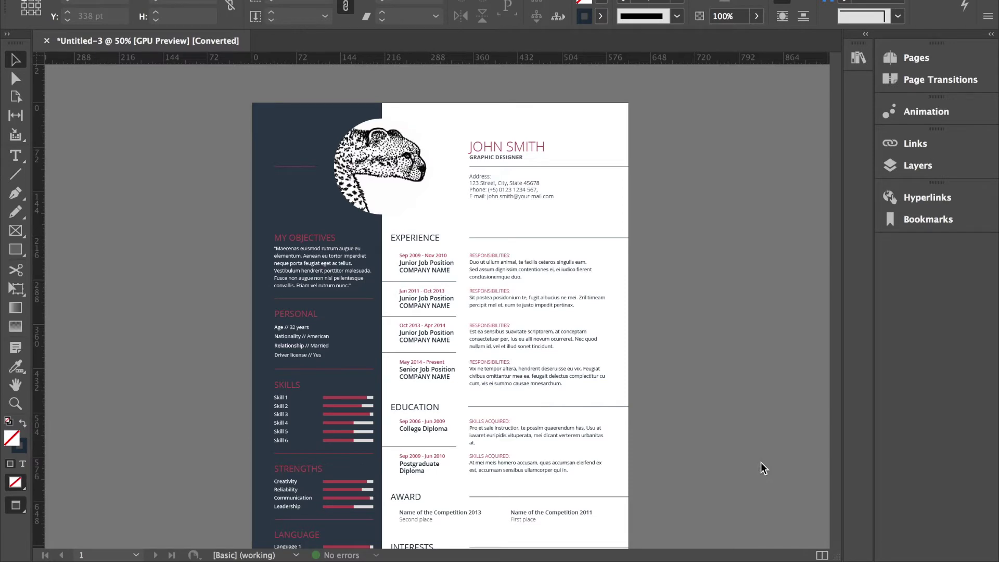
Look through the résumé template's pages, including the cover letters, portfolio pages and alternate colour layouts, and return to the first page
{"action": "scroll", "coordinate": [763, 468], "scroll_direction": "down", "scroll_amount": 15}
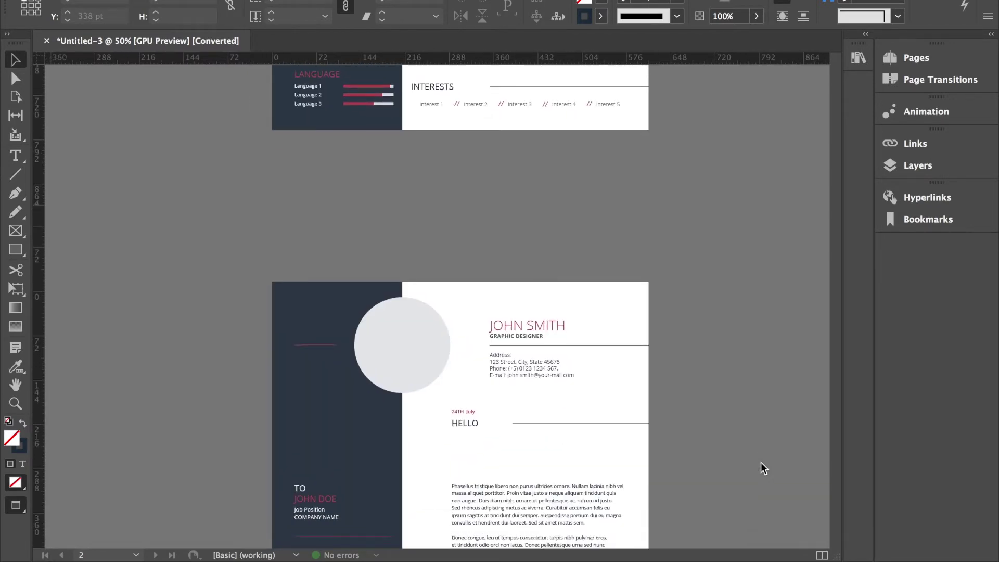
{"action": "scroll", "coordinate": [763, 468], "scroll_direction": "up", "scroll_amount": 15}
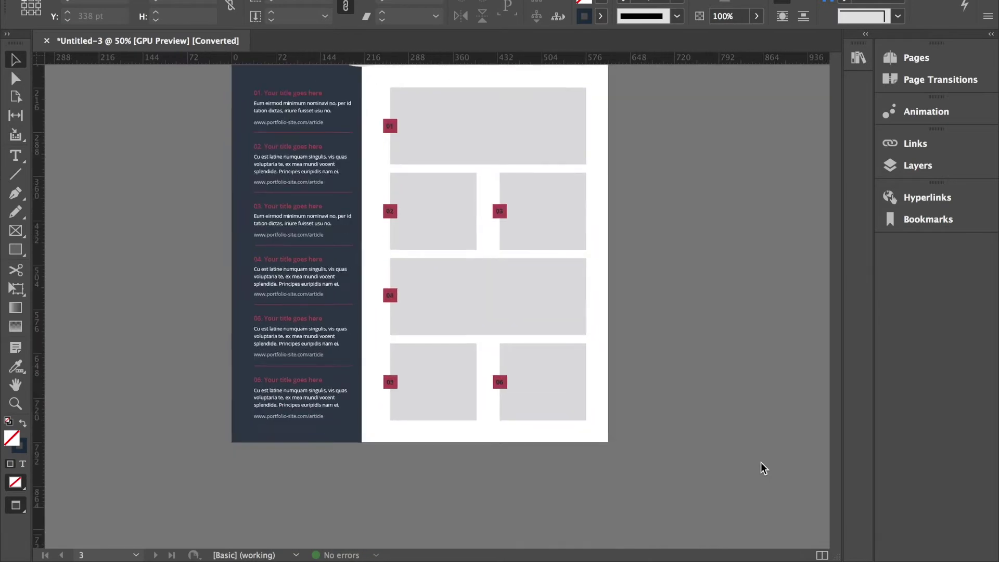
{"action": "scroll", "coordinate": [763, 468], "scroll_direction": "down", "scroll_amount": 20}
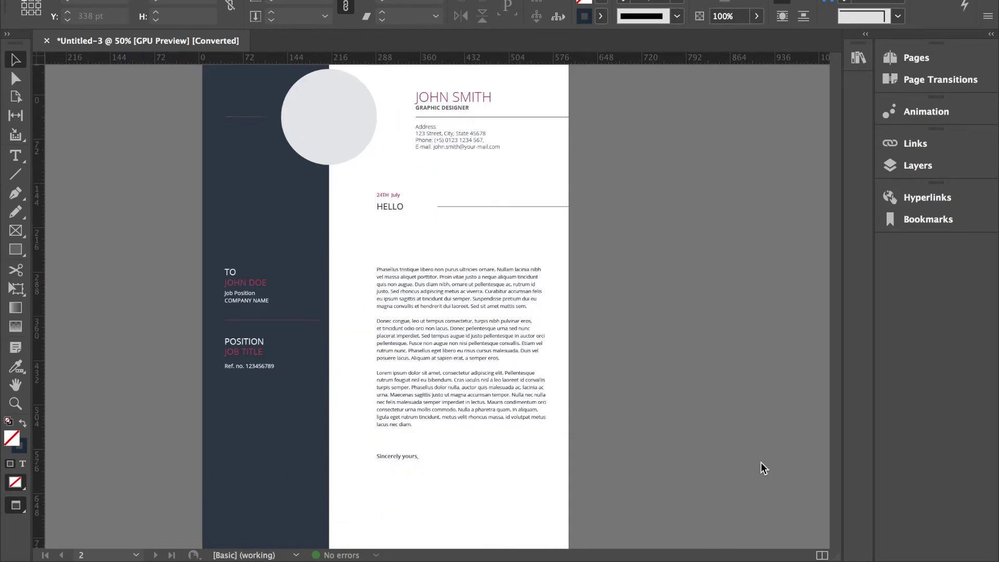
{"action": "scroll", "coordinate": [763, 468], "scroll_direction": "down", "scroll_amount": 20}
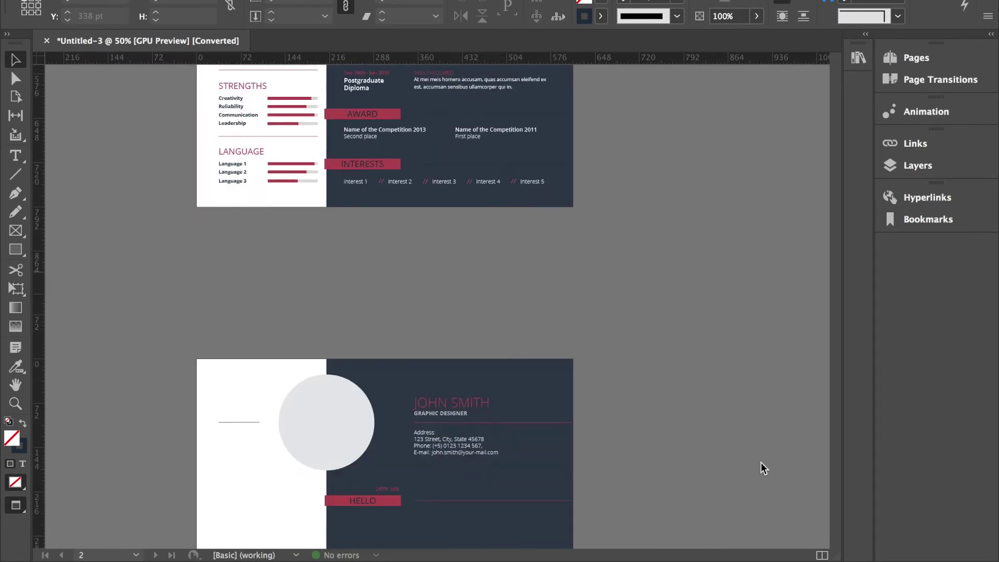
{"action": "scroll", "coordinate": [763, 468], "scroll_direction": "down", "scroll_amount": 15}
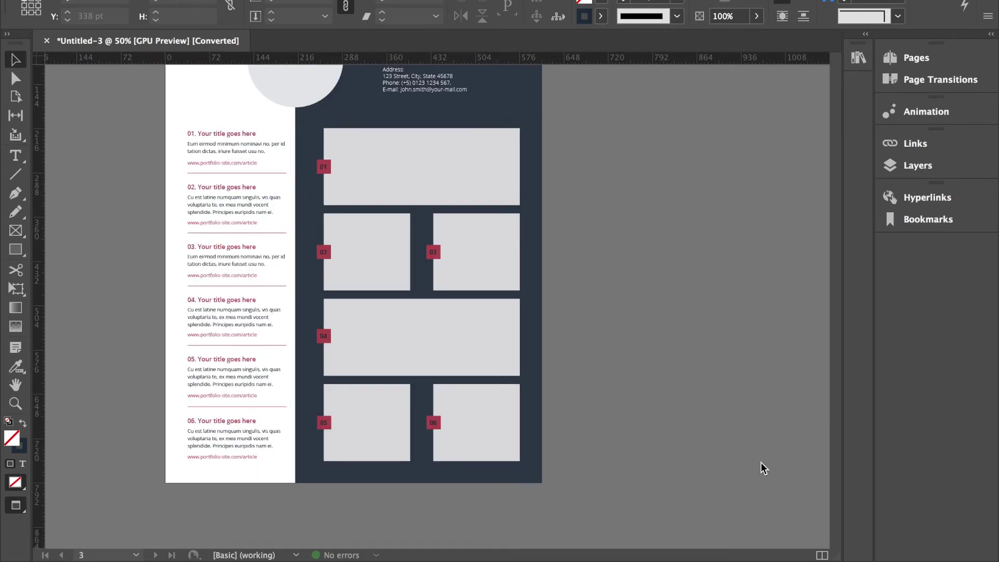
{"action": "scroll", "coordinate": [763, 468], "scroll_direction": "up", "scroll_amount": 20}
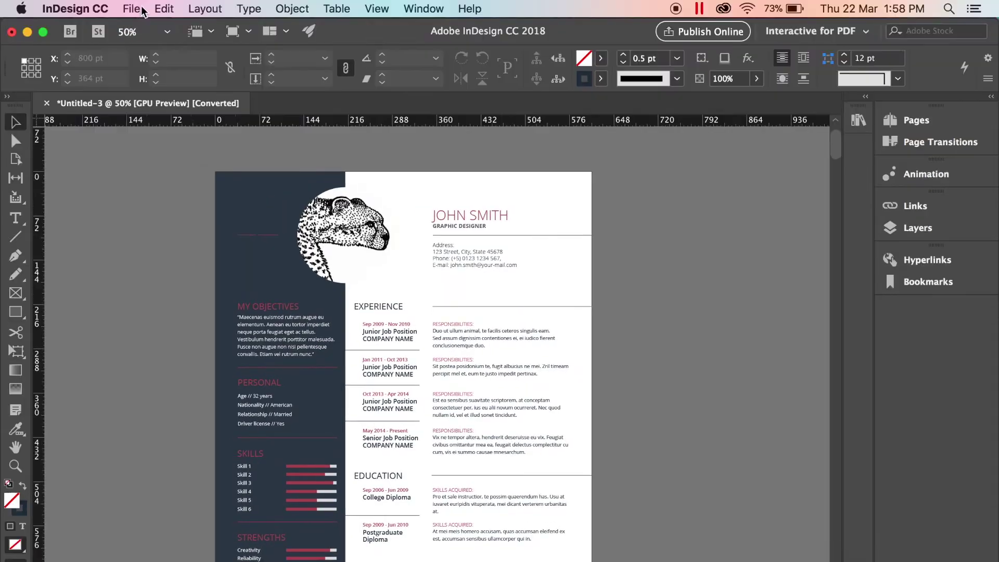
Start exporting the résumé template in Adobe PDF (Print) format under the file name pdf
{"action": "left_click", "coordinate": [132, 8]}
{"action": "mouse_move", "coordinate": [218, 324]}
{"action": "left_click", "coordinate": [218, 280]}
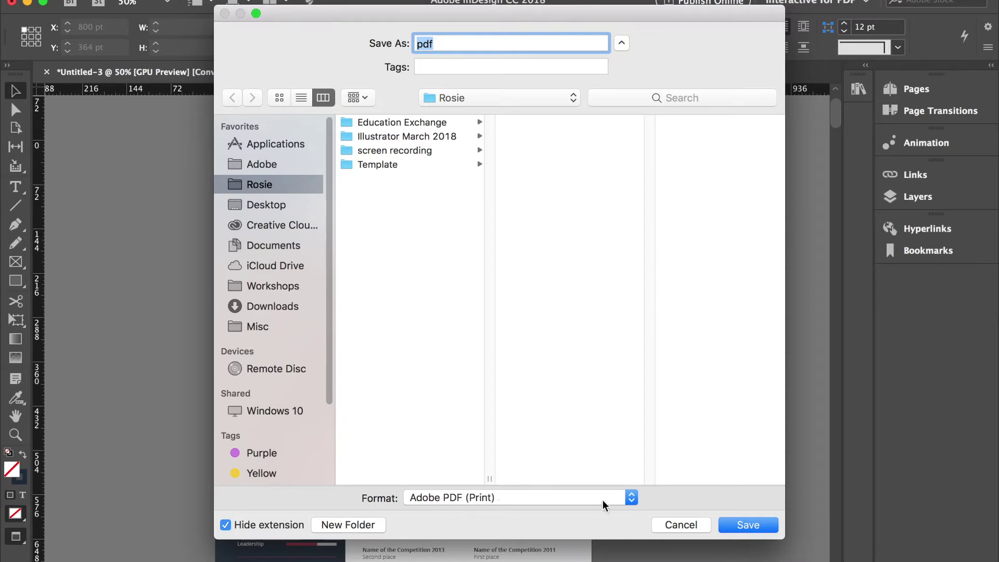
{"action": "left_click", "coordinate": [764, 526]}
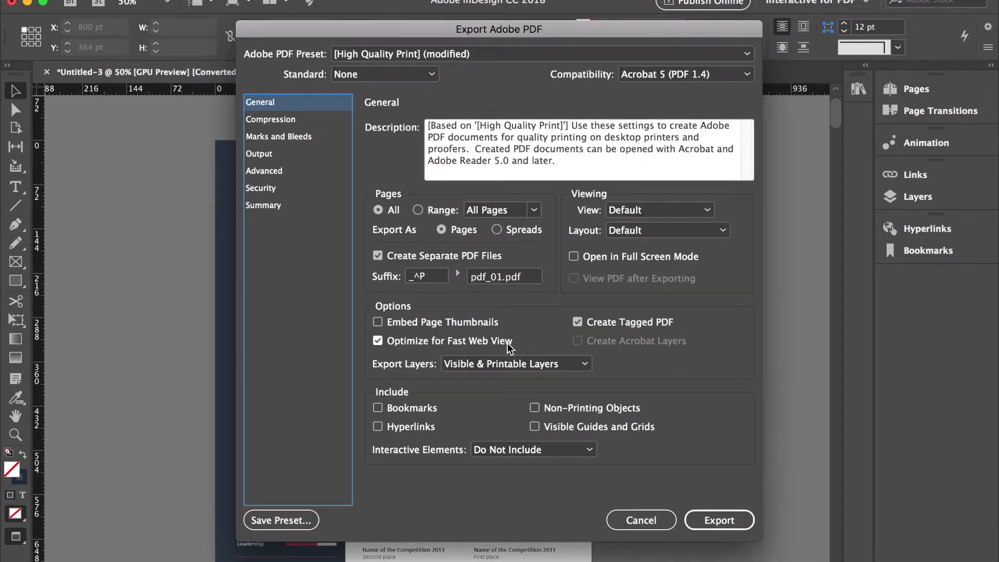
Keep Create Separate PDF Files enabled in the PDF export options and export all pages
{"action": "left_click", "coordinate": [379, 258]}
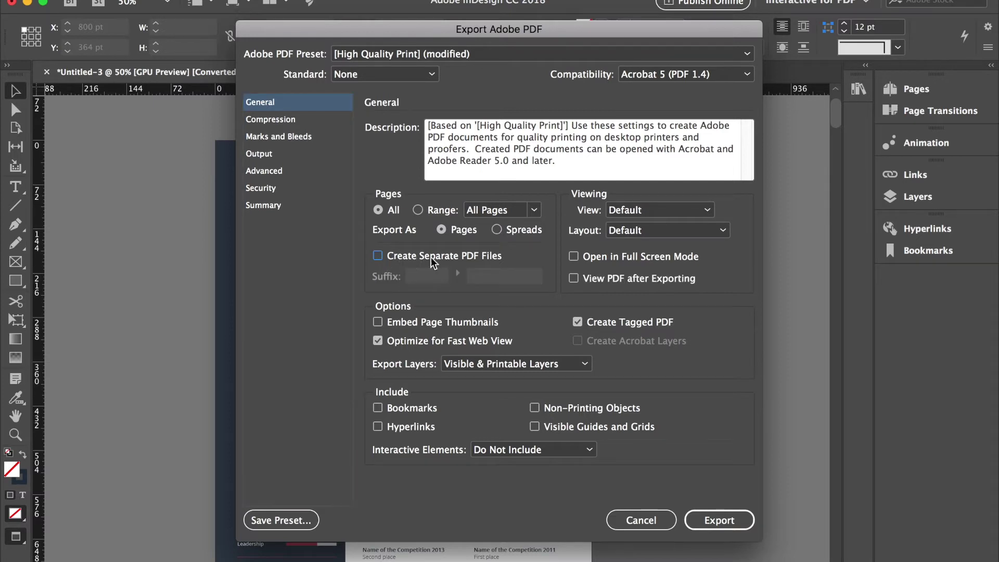
{"action": "left_click", "coordinate": [379, 258]}
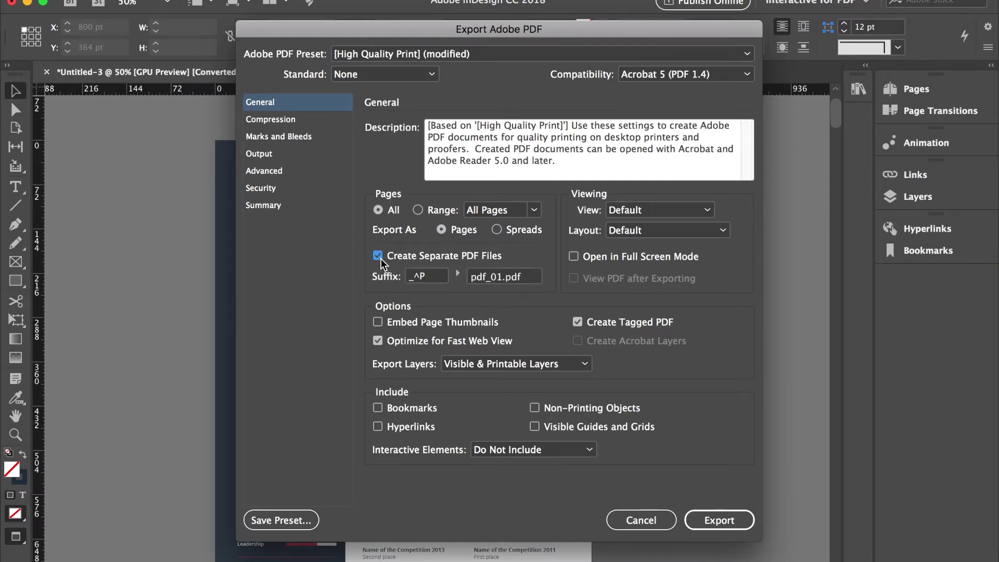
{"action": "left_click", "coordinate": [379, 257]}
{"action": "left_click", "coordinate": [380, 258]}
{"action": "left_click", "coordinate": [729, 519]}
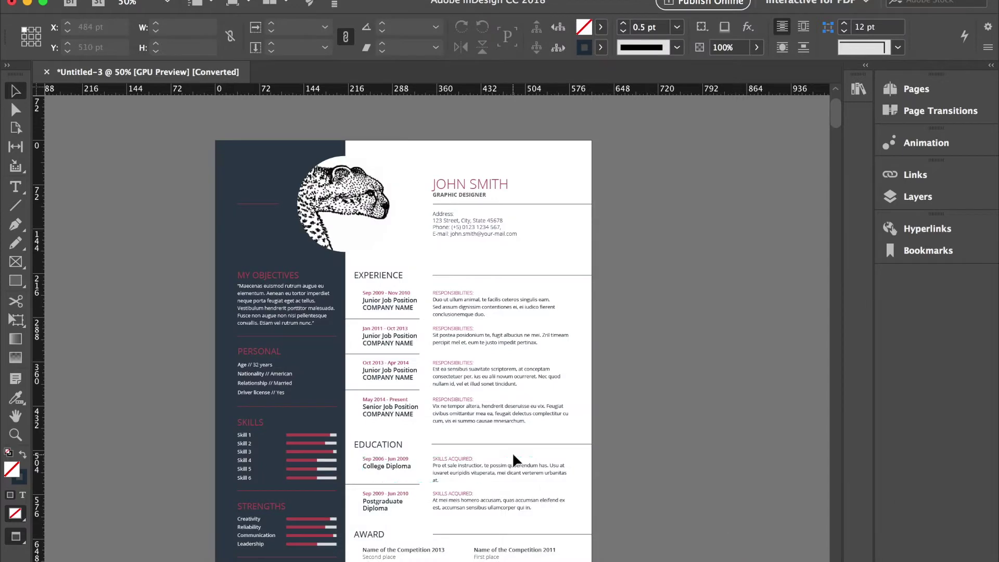
Switch to Finder, preview pdf_01.pdf in the pdf folder and enlarge the window to full screen
{"action": "mouse_move", "coordinate": [114, 542]}
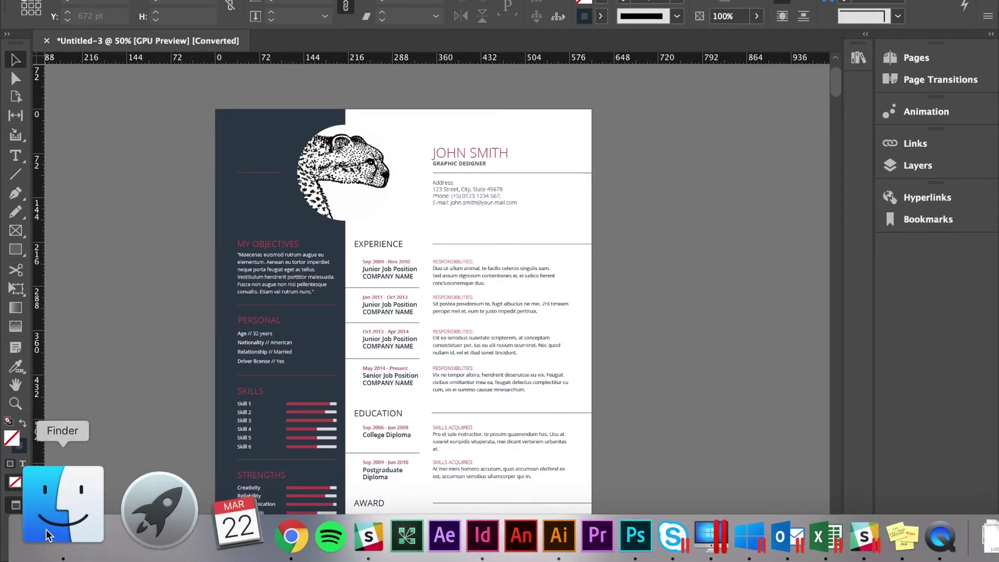
{"action": "left_click", "coordinate": [49, 534]}
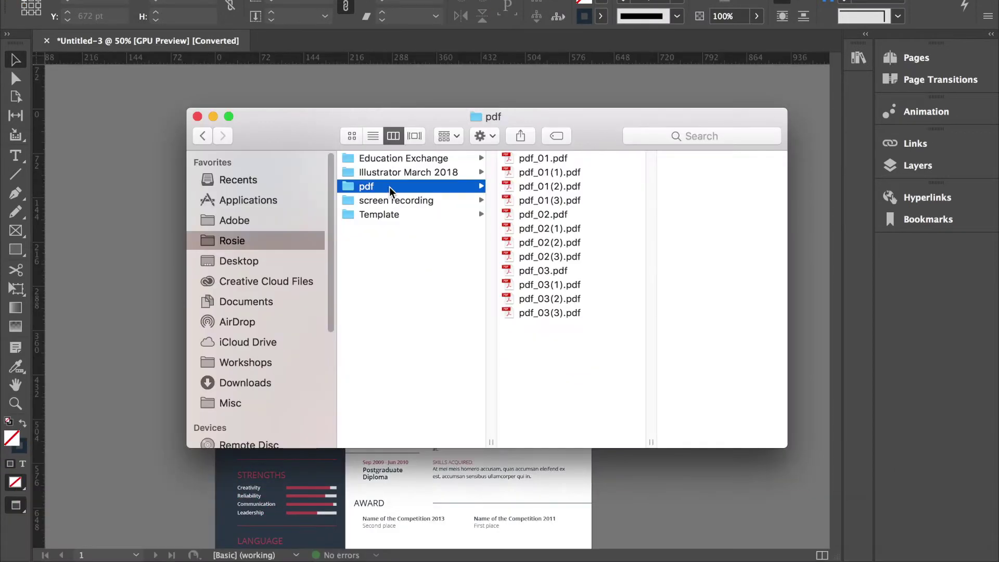
{"action": "left_click", "coordinate": [565, 158]}
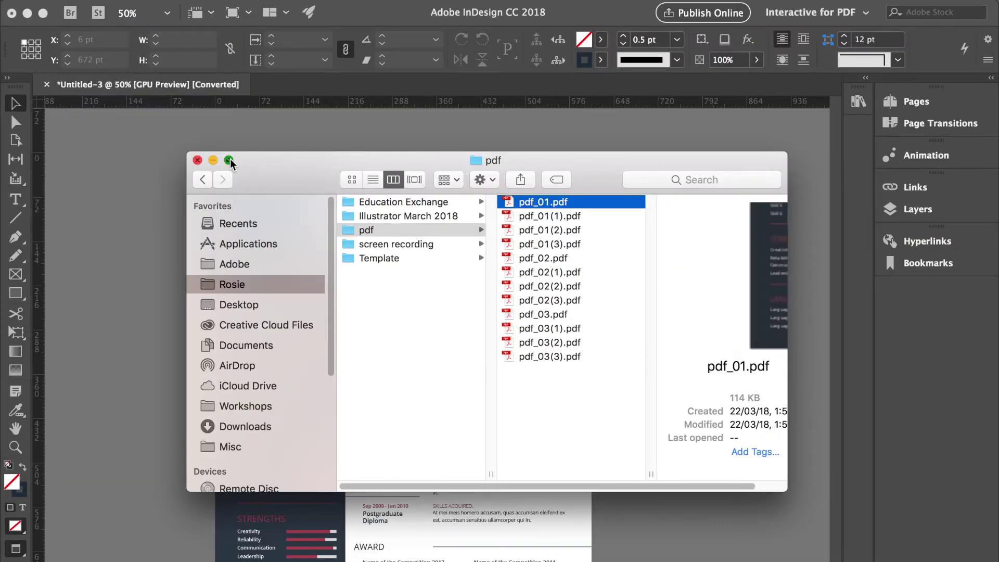
{"action": "left_click", "coordinate": [229, 160]}
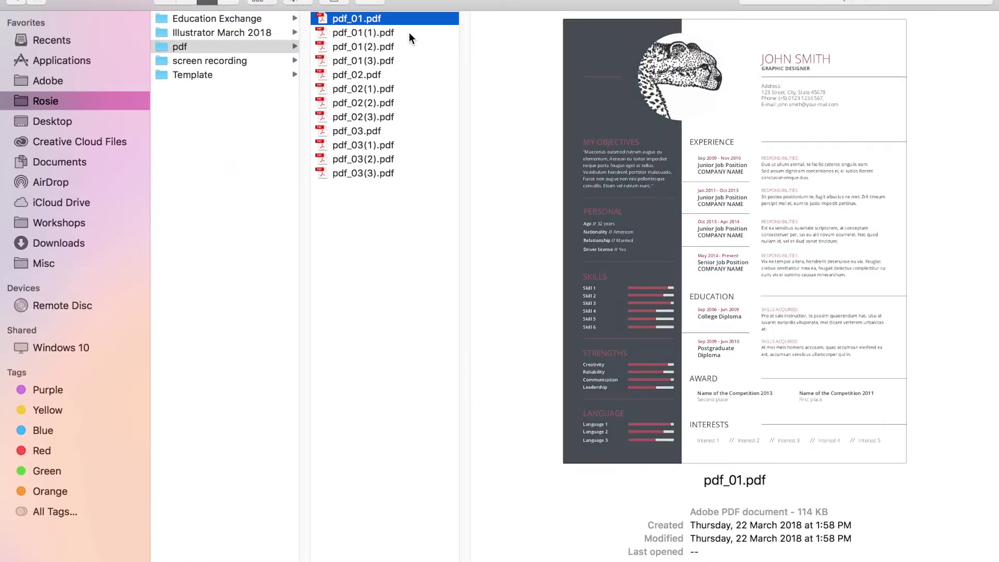
Preview the exported PDF files one after another from pdf_01(1).pdf to pdf_03(2).pdf, and go back to pdf_01.pdf
{"action": "left_click", "coordinate": [409, 33]}
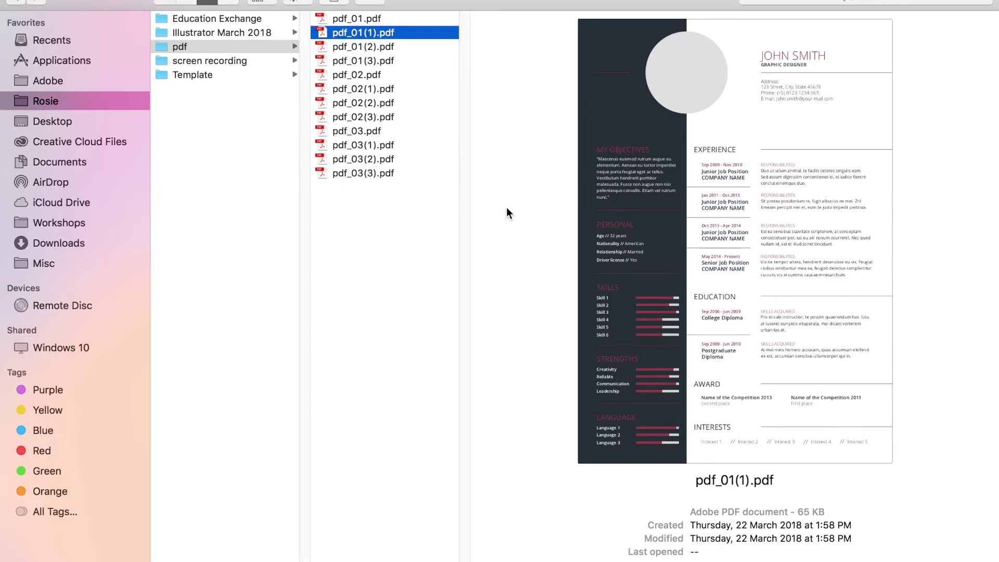
{"action": "key", "text": "Down"}
{"action": "key", "text": "Down"}
{"action": "key", "text": "Down"}
{"action": "key", "text": "Down"}
{"action": "key", "text": "Down"}
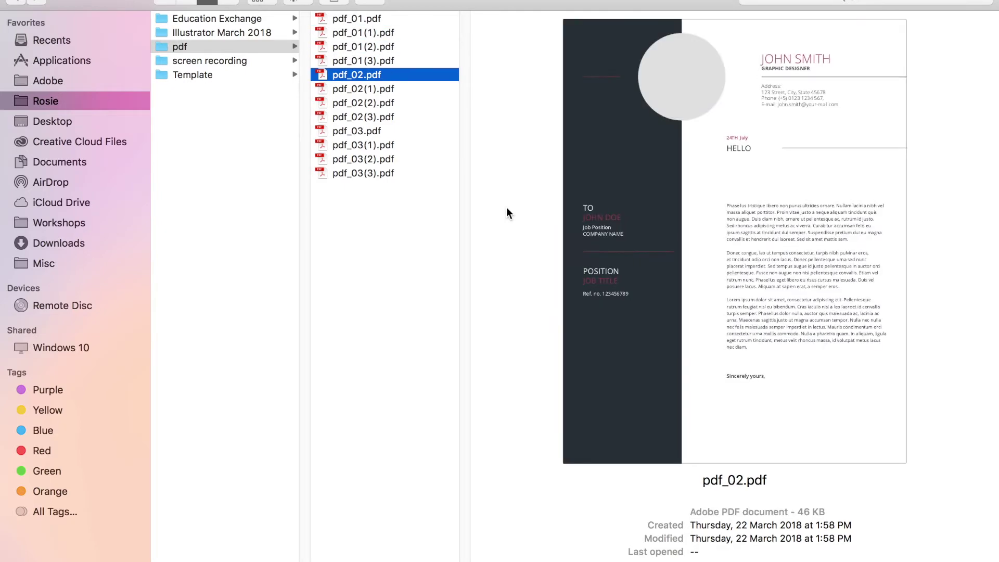
{"action": "key", "text": "Down"}
{"action": "key", "text": "Down"}
{"action": "key", "text": "Down"}
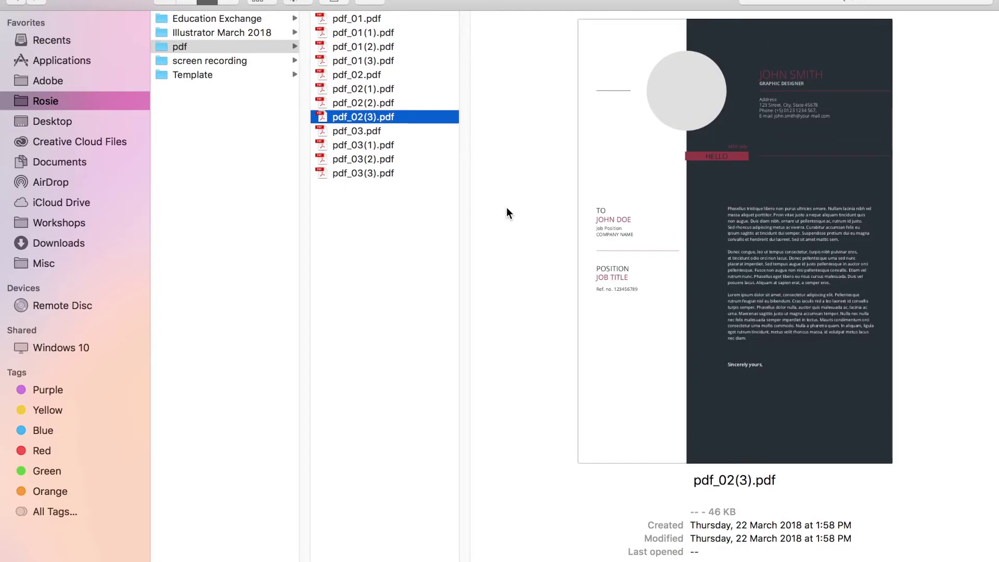
{"action": "key", "text": "Down"}
{"action": "key", "text": "Down"}
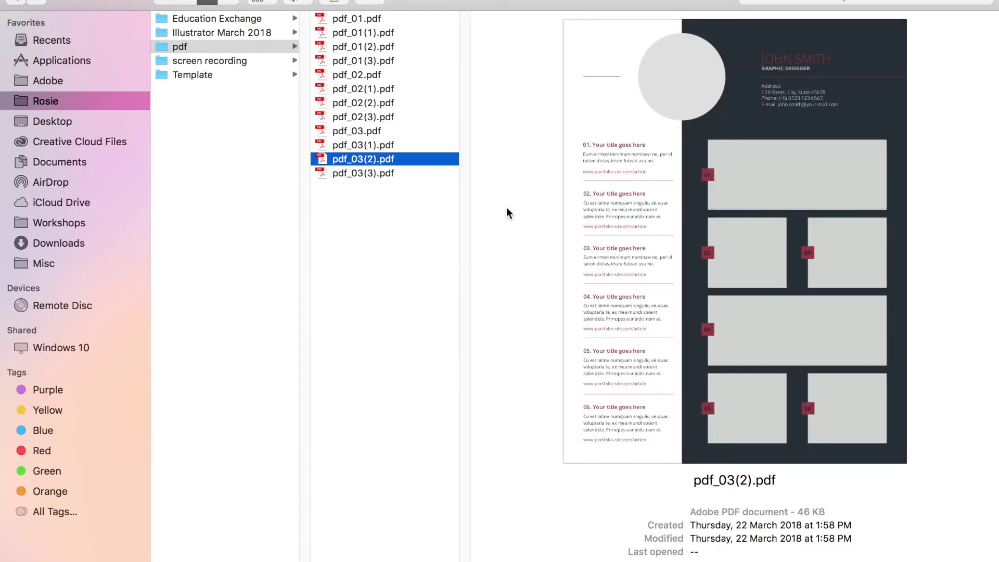
{"action": "left_click", "coordinate": [359, 18]}
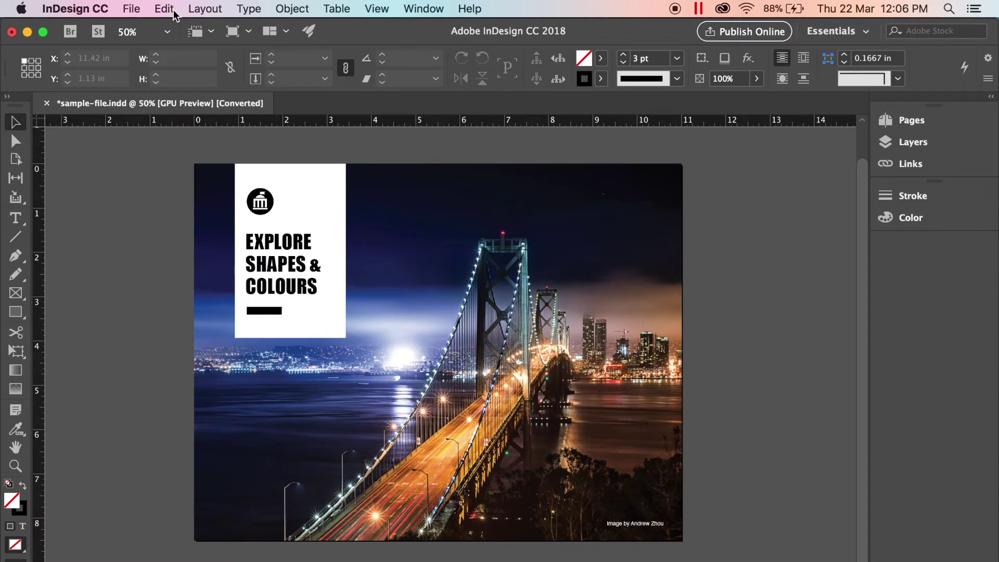
Review the available sets in the Keyboard Shortcuts settings and choose the [Default] set
{"action": "left_click", "coordinate": [164, 9]}
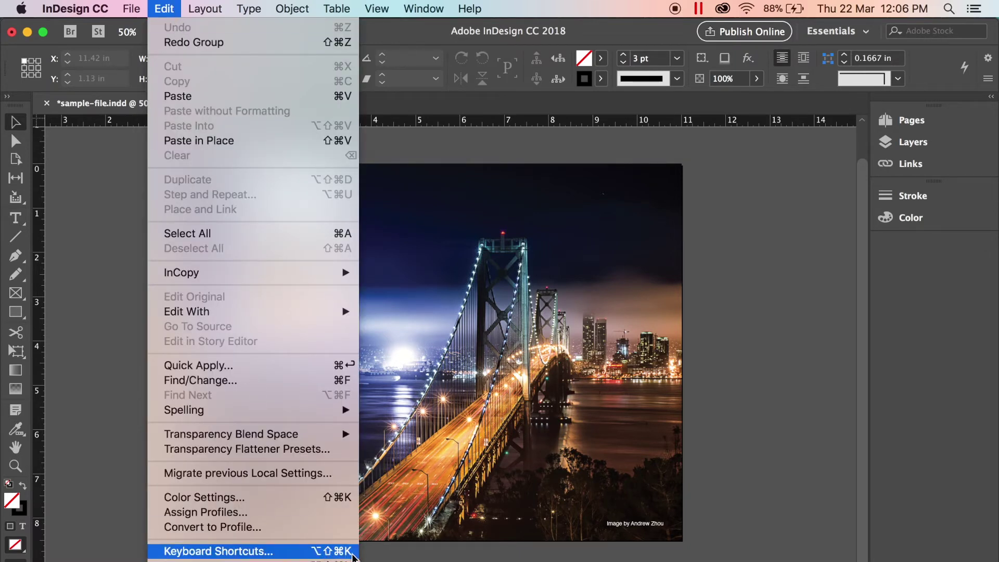
{"action": "left_click", "coordinate": [218, 550]}
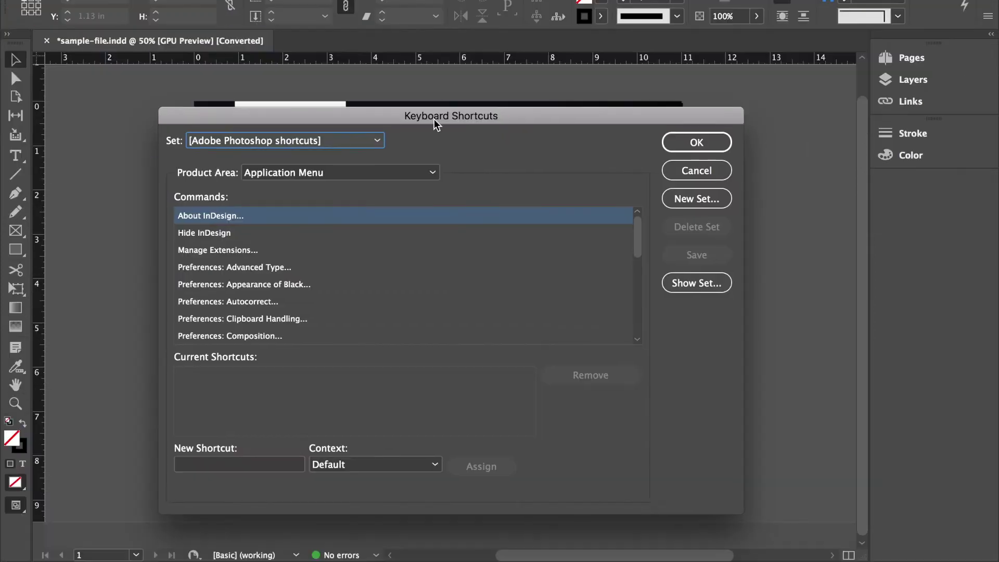
{"action": "left_click", "coordinate": [369, 144]}
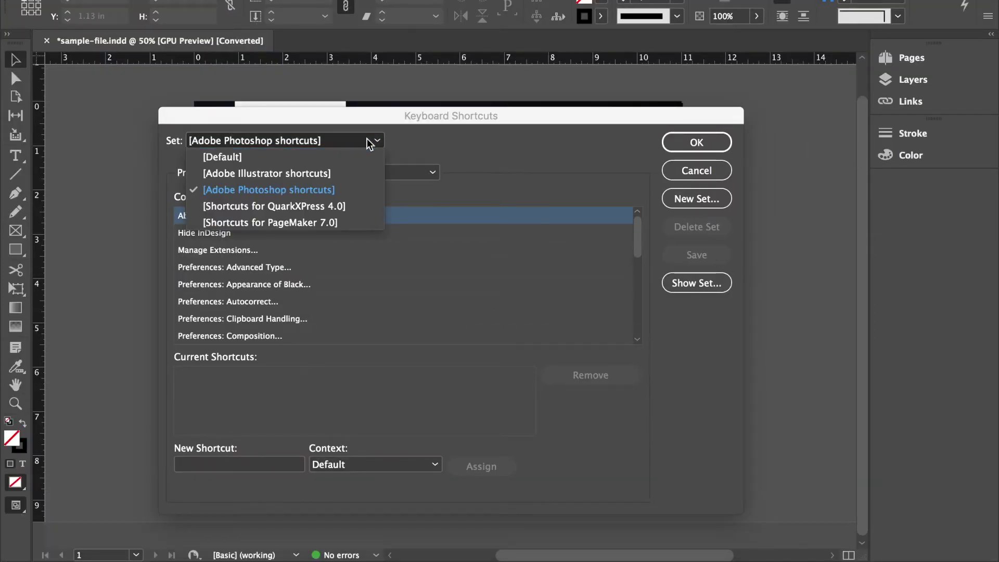
{"action": "left_click", "coordinate": [370, 145]}
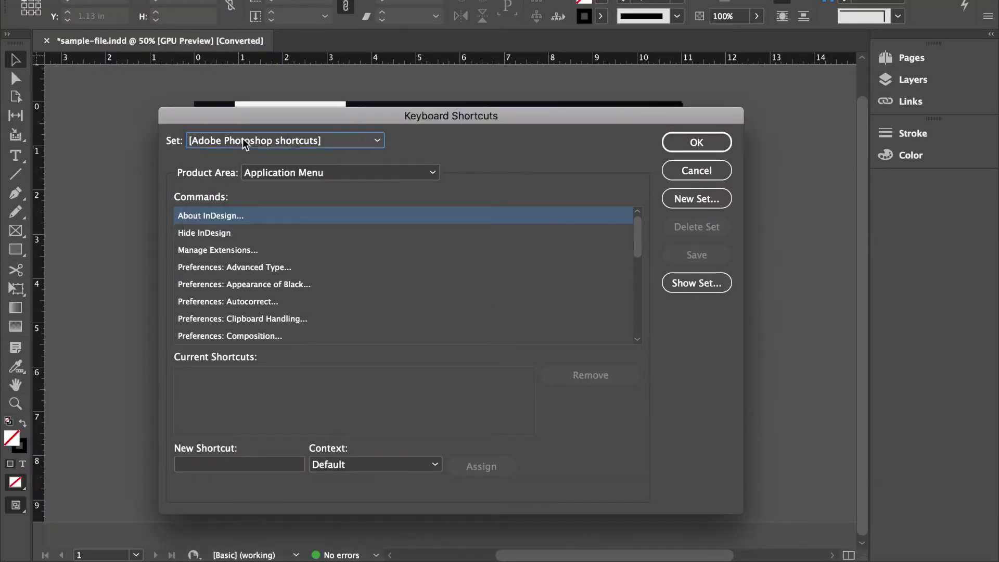
{"action": "left_click", "coordinate": [372, 146]}
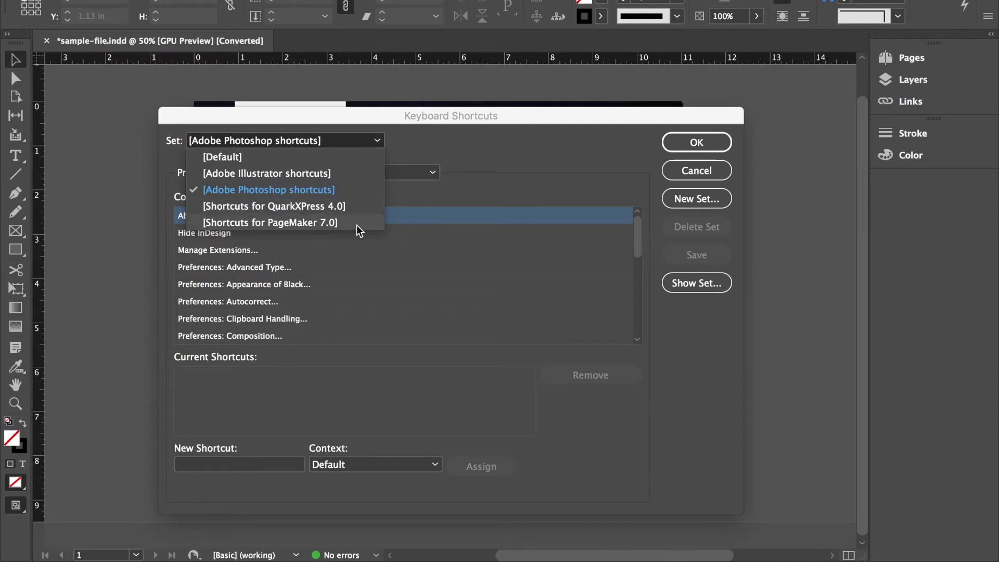
{"action": "left_click", "coordinate": [350, 160]}
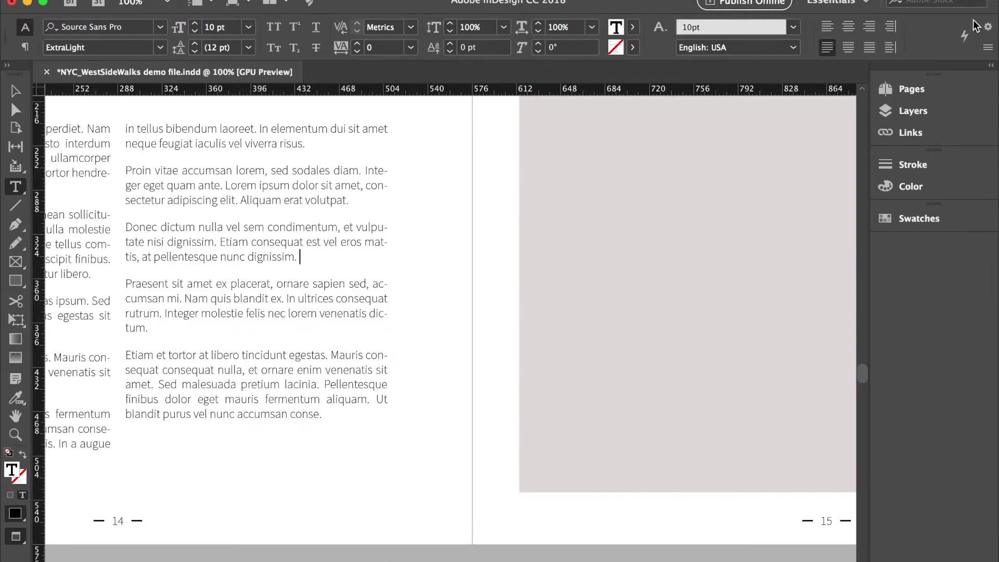
Add a paragraph border to the "Donec dictum nulla" paragraph and set its colour to PANTONE Red 0331 C
{"action": "left_click", "coordinate": [987, 47]}
{"action": "left_click", "coordinate": [867, 382]}
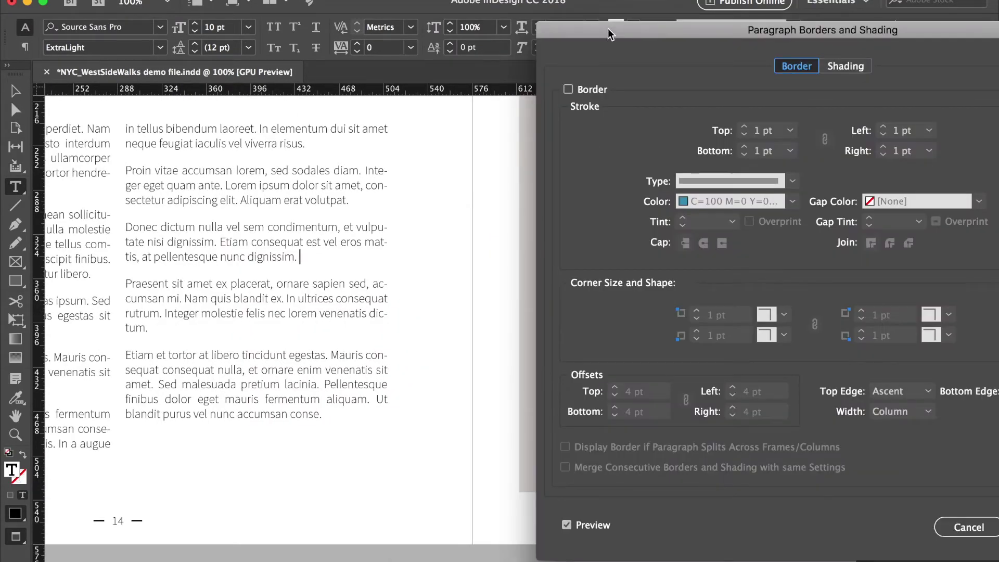
{"action": "left_click_drag", "start_coordinate": [610, 29], "coordinate": [487, 40]}
{"action": "left_click", "coordinate": [446, 99]}
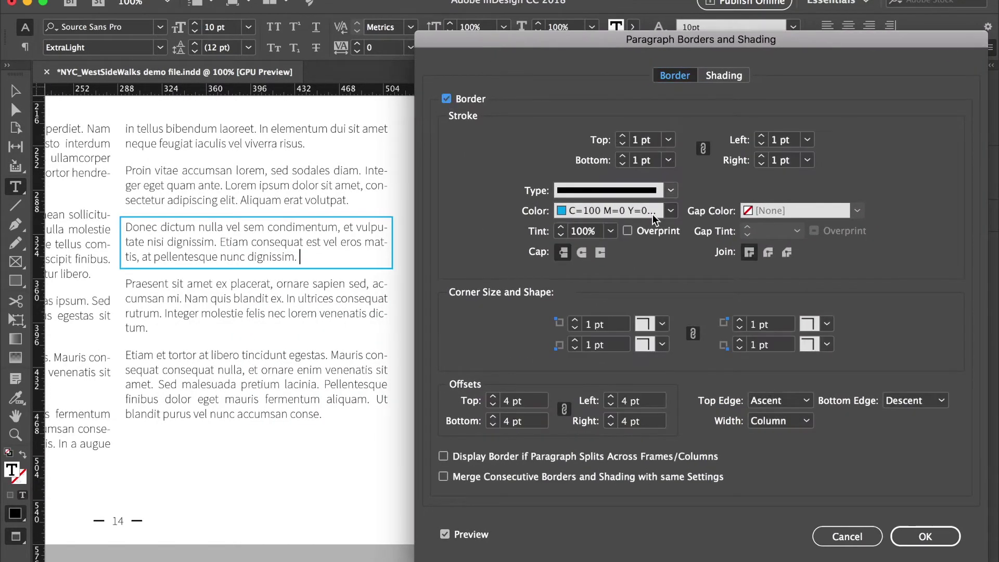
{"action": "left_click", "coordinate": [670, 211]}
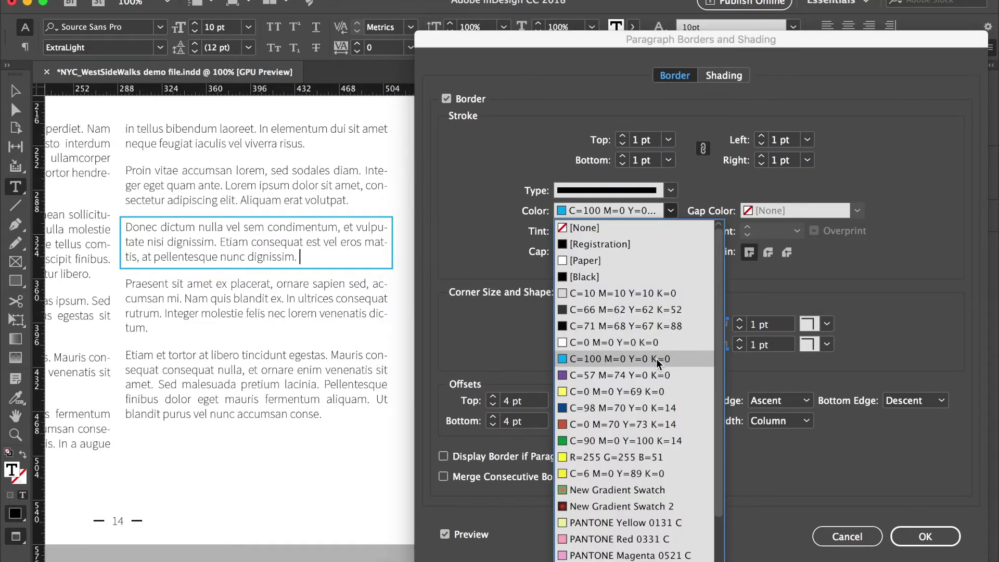
{"action": "left_click", "coordinate": [646, 541]}
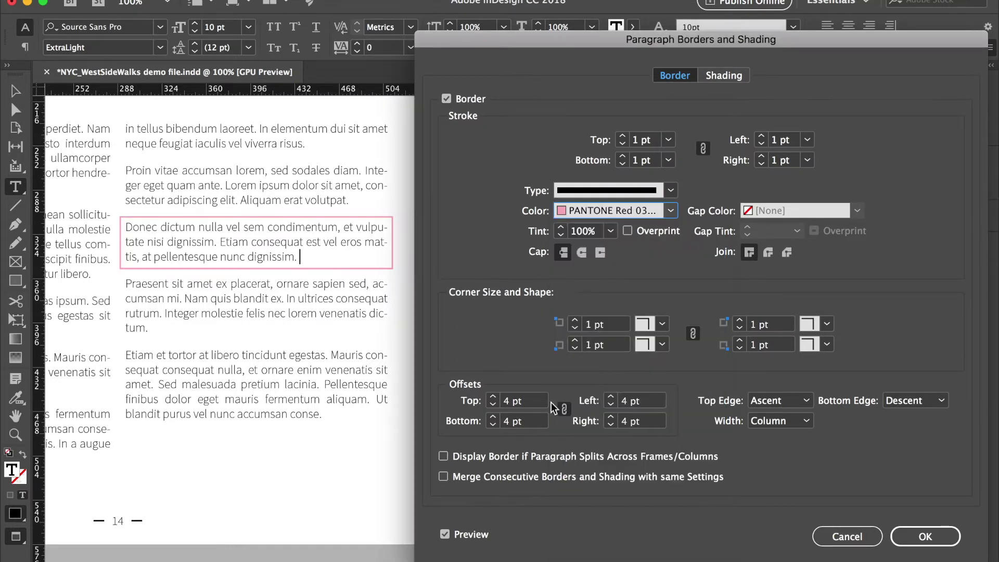
Set the paragraph border's offsets to 5 pt on all sides and change its corners to the rounded shape
{"action": "left_click", "coordinate": [493, 398]}
{"action": "left_click", "coordinate": [657, 326]}
{"action": "left_click", "coordinate": [656, 327]}
{"action": "left_click", "coordinate": [656, 326]}
{"action": "left_click", "coordinate": [678, 423]}
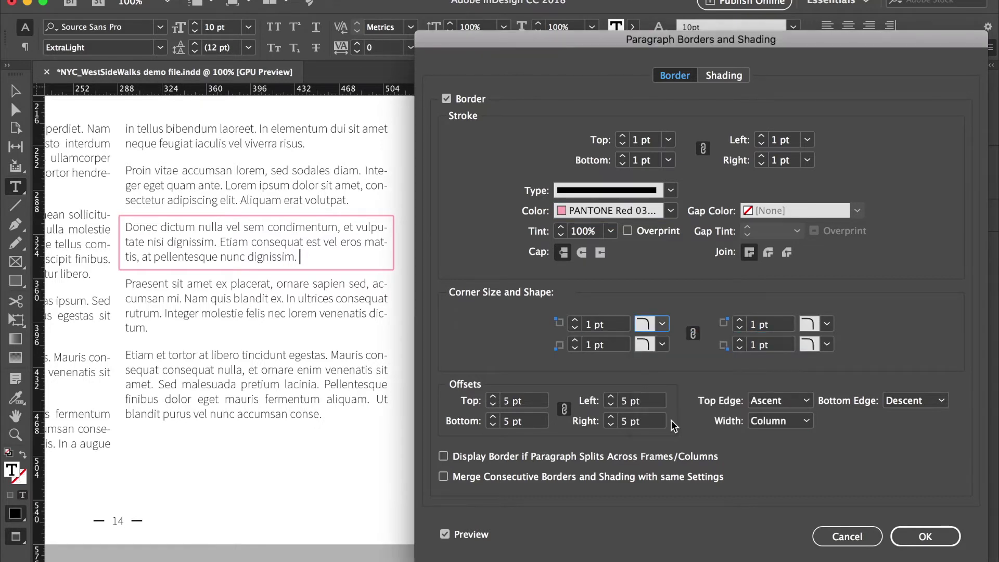
Increase the size of the paragraph border's rounded corners and apply the border settings
{"action": "left_click", "coordinate": [575, 321]}
{"action": "left_click", "coordinate": [575, 321]}
{"action": "left_click", "coordinate": [575, 321]}
{"action": "left_click", "coordinate": [575, 321]}
{"action": "left_click", "coordinate": [928, 536]}
Add a paragraph border to the "Praesent sit amet" paragraph and set its colour to PANTONE Red 0331 C
{"action": "left_click", "coordinate": [248, 327]}
{"action": "left_click", "coordinate": [987, 47]}
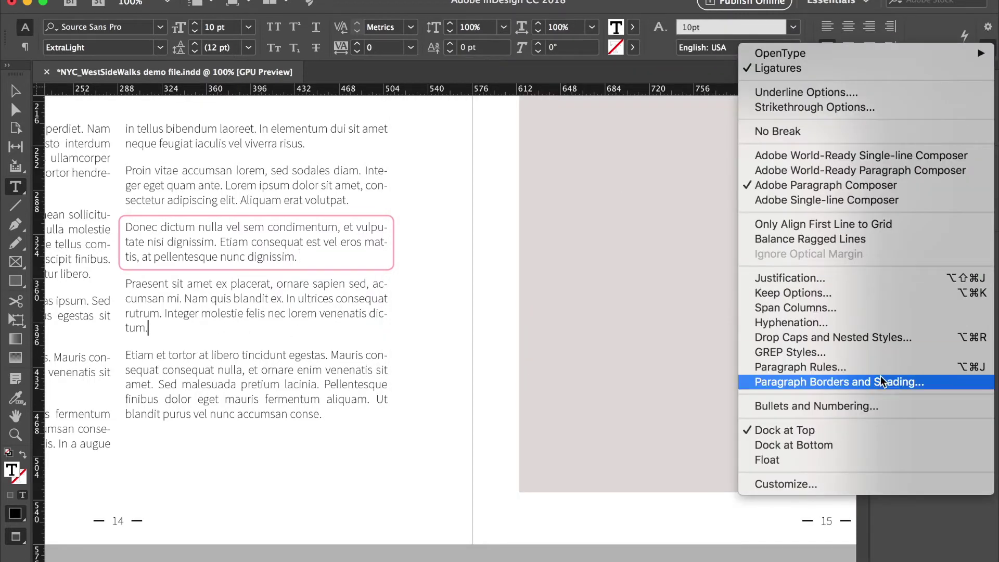
{"action": "left_click", "coordinate": [902, 389]}
{"action": "left_click", "coordinate": [445, 98]}
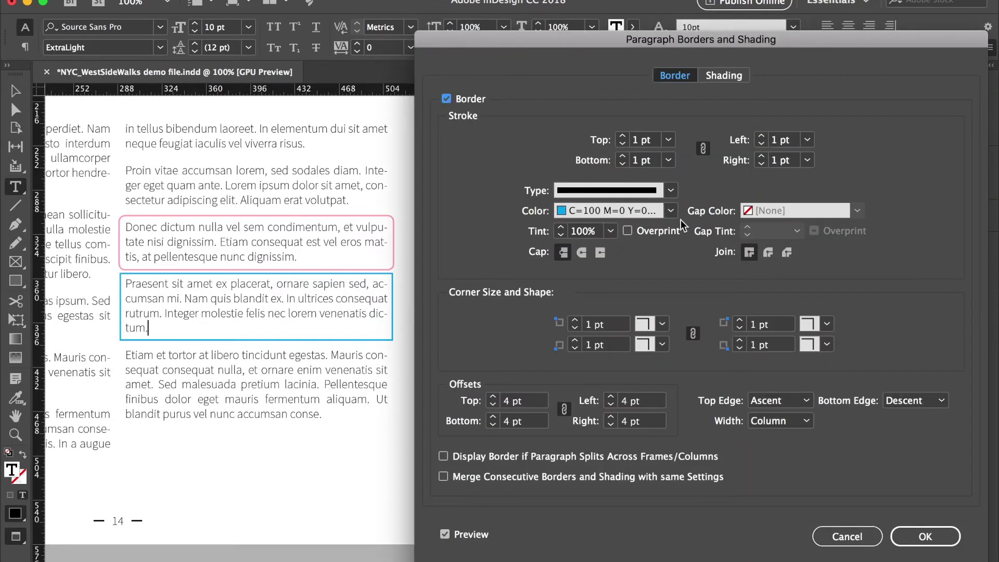
{"action": "left_click", "coordinate": [671, 211]}
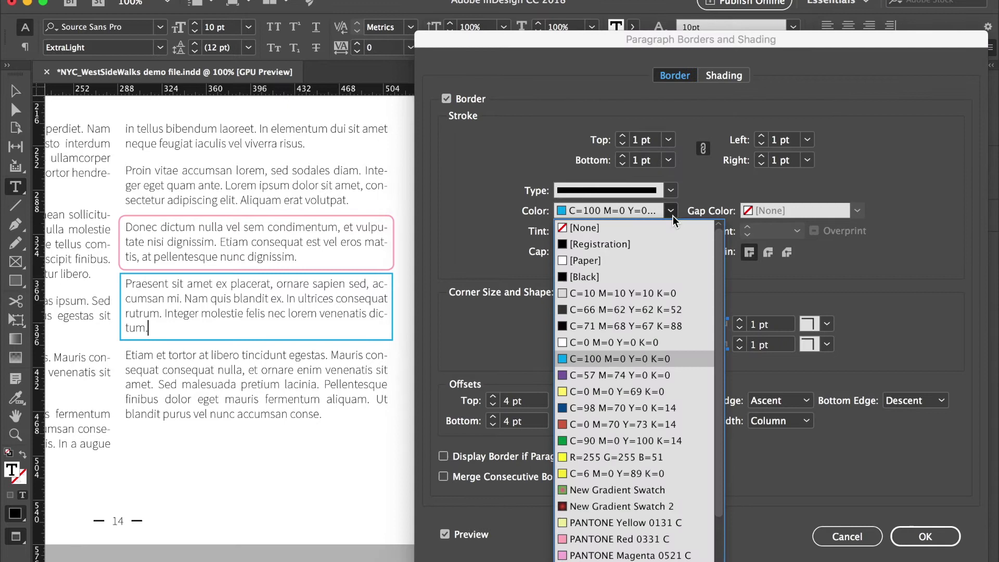
{"action": "left_click", "coordinate": [645, 540]}
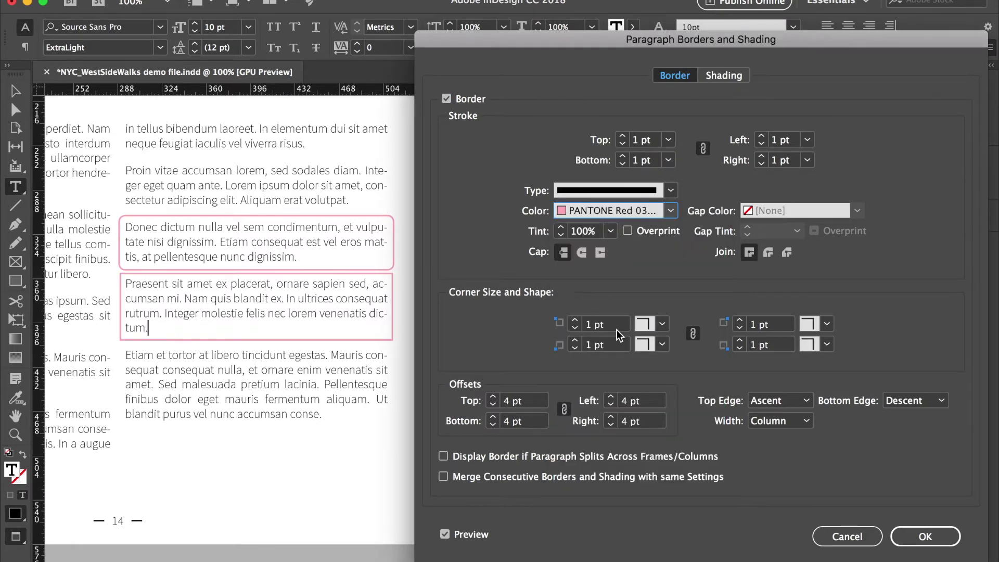
Set the paragraph border's corner size and offsets to 5 pt, choose the rounded corner shape, and apply the settings
{"action": "left_click", "coordinate": [575, 321]}
{"action": "left_click", "coordinate": [575, 321]}
{"action": "left_click", "coordinate": [576, 321]}
{"action": "left_click", "coordinate": [662, 324]}
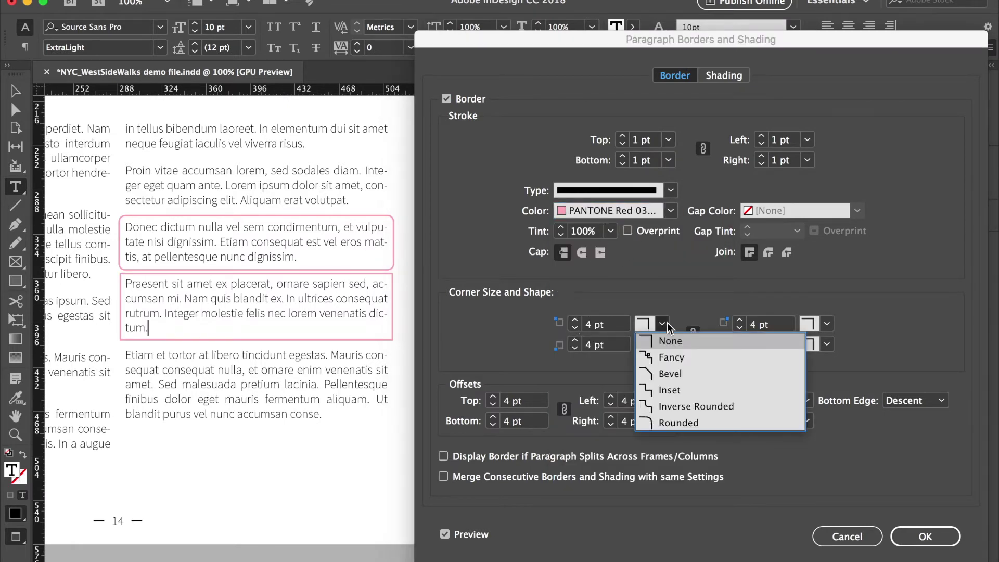
{"action": "left_click", "coordinate": [676, 424]}
{"action": "left_click", "coordinate": [925, 536]}
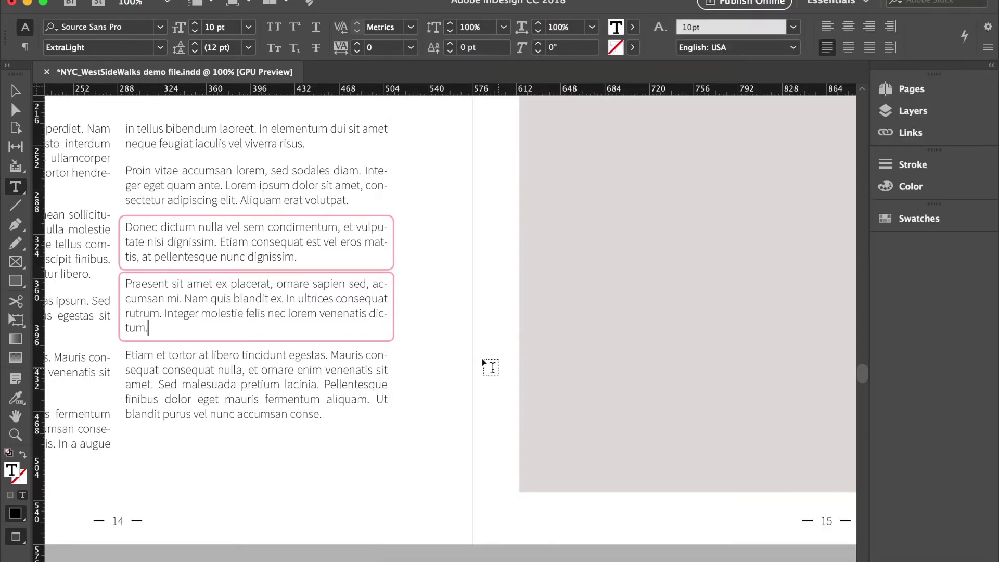
Merge the borders of the "Donec dictum" and "Praesent sit amet" paragraphs into one by merging consecutive borders with the same settings
{"action": "key", "text": "super+shift+Up"}
{"action": "key", "text": "super+shift+Up"}
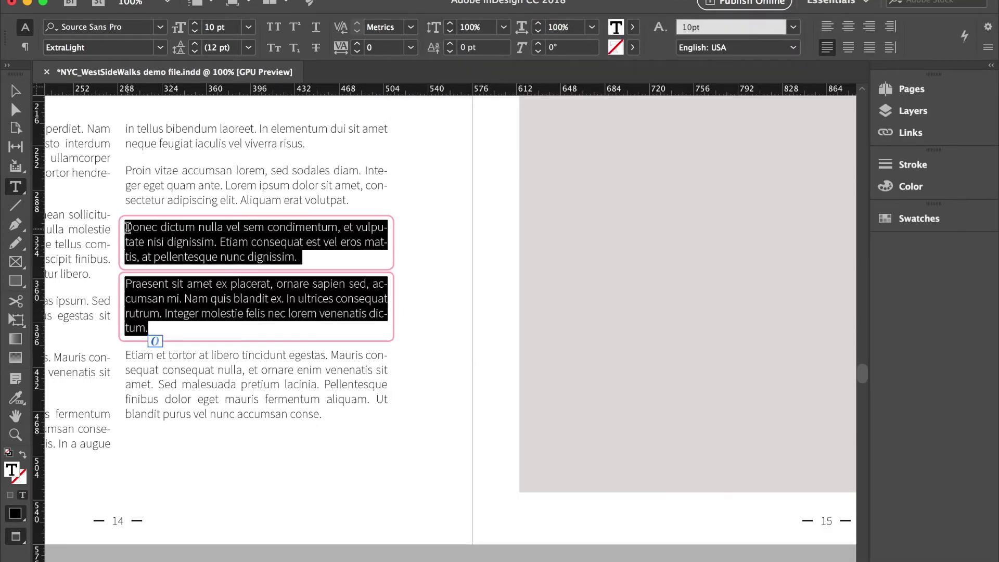
{"action": "left_click", "coordinate": [986, 52]}
{"action": "left_click", "coordinate": [853, 381]}
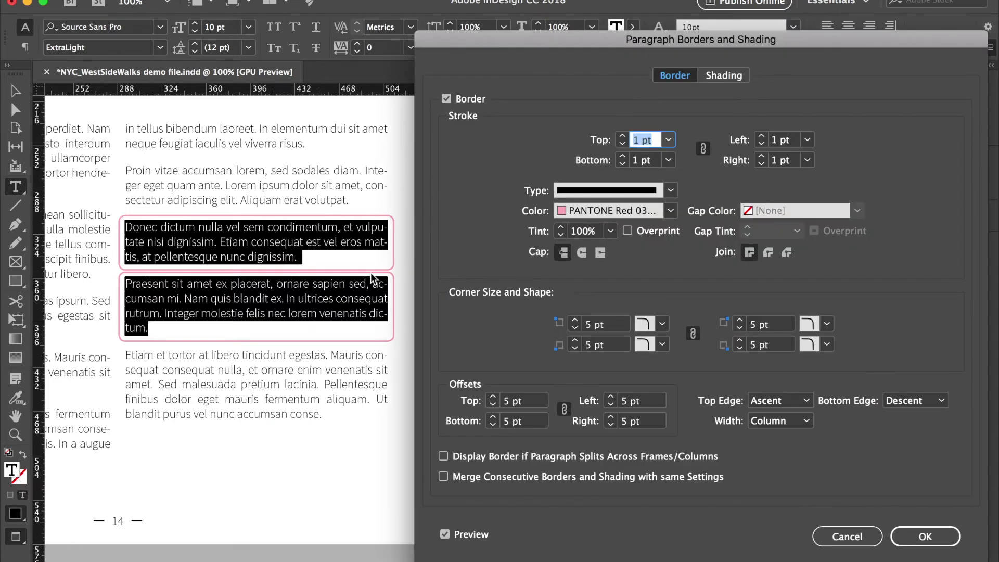
{"action": "left_click", "coordinate": [498, 482]}
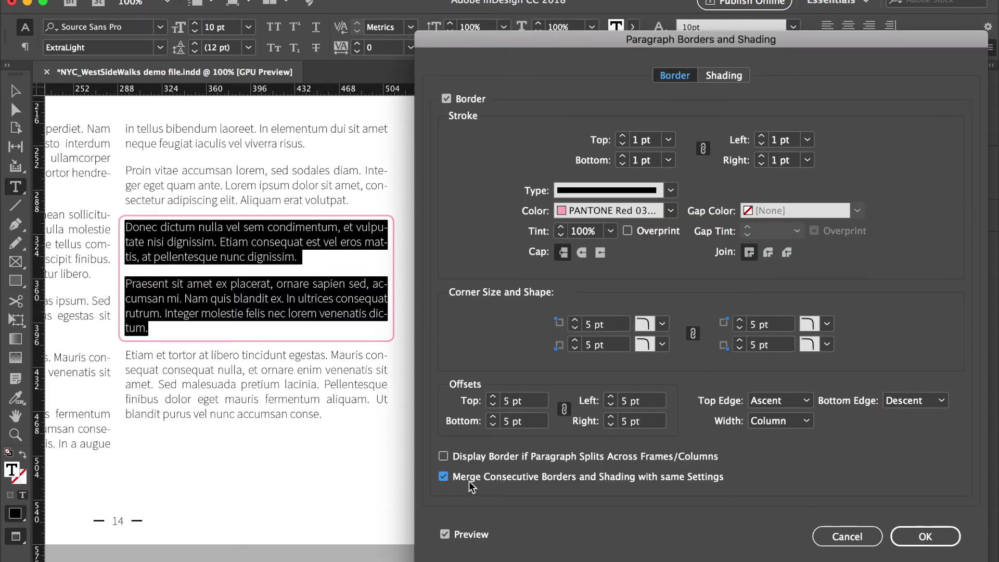
{"action": "left_click", "coordinate": [482, 478]}
{"action": "left_click", "coordinate": [483, 477]}
{"action": "left_click", "coordinate": [482, 478]}
{"action": "left_click", "coordinate": [482, 477]}
{"action": "left_click", "coordinate": [914, 546]}
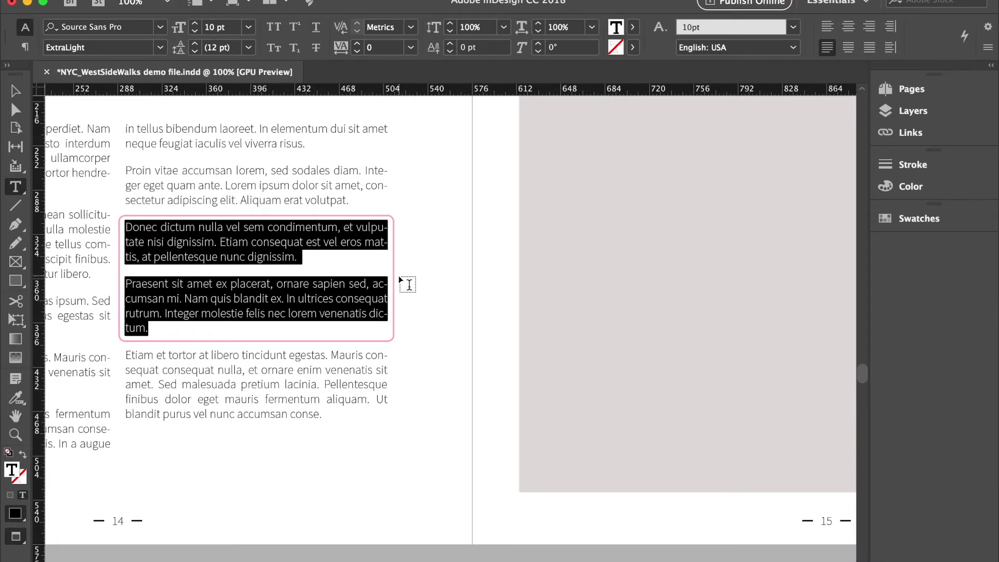
{"action": "left_click", "coordinate": [16, 92]}
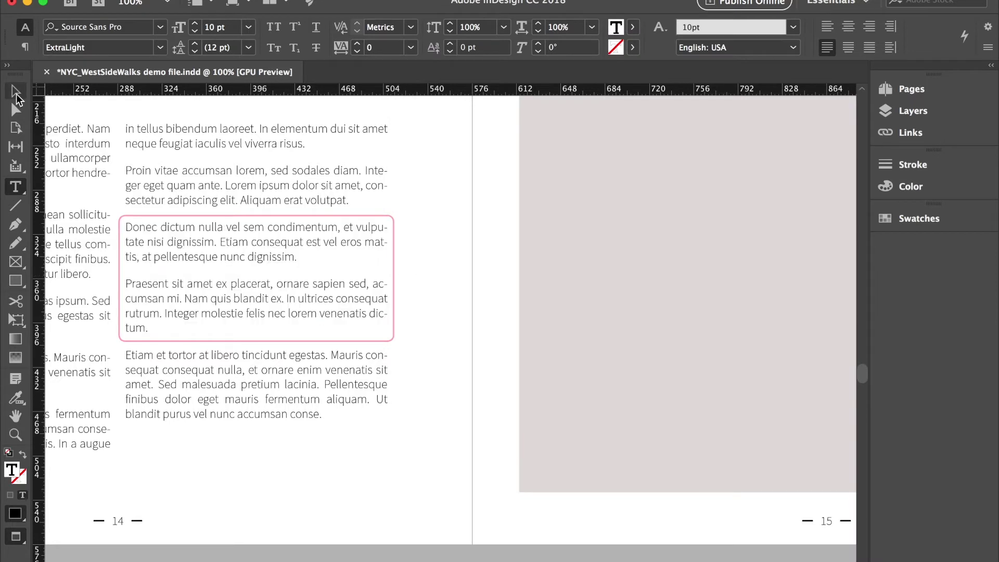
{"action": "left_click", "coordinate": [440, 332]}
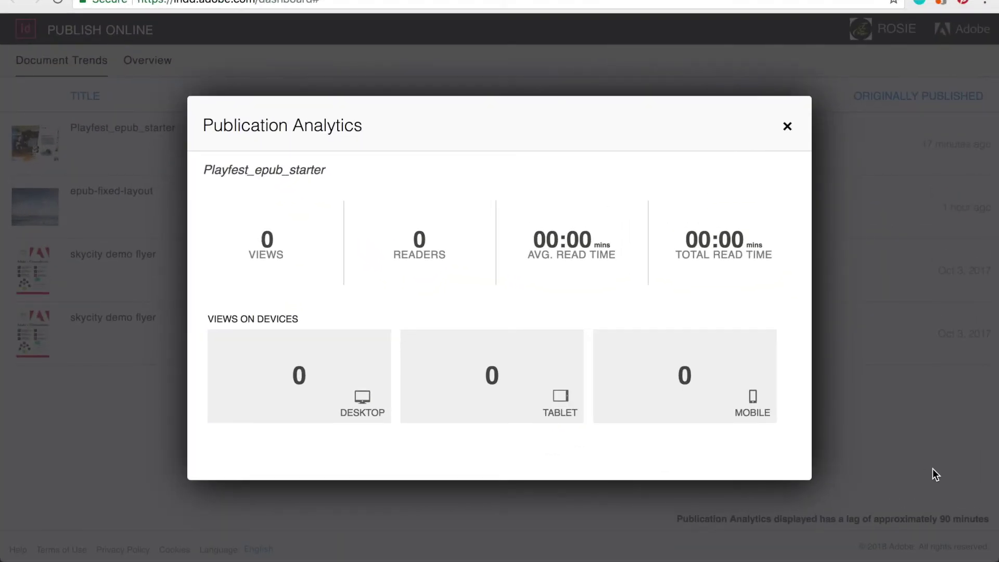
Examine the views, readers and read-time metric descriptions in the Publish Online analytics for Playfest_epub_starter
{"action": "mouse_move", "coordinate": [286, 268]}
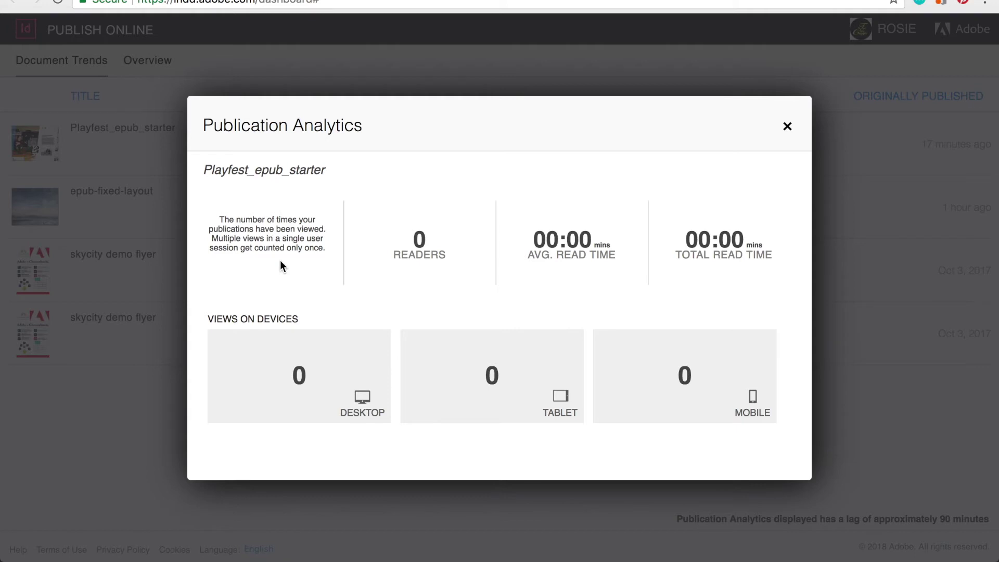
{"action": "mouse_move", "coordinate": [416, 260]}
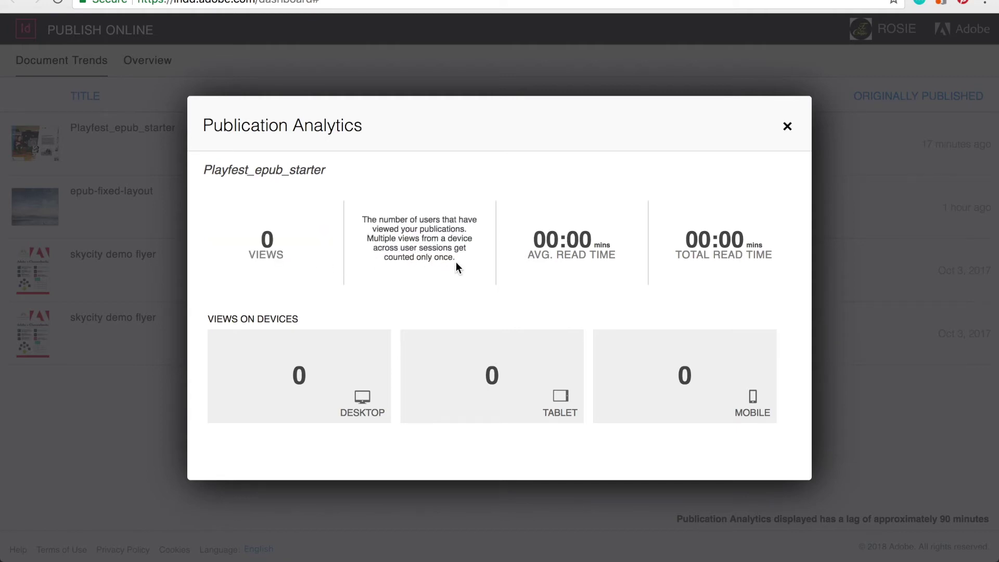
{"action": "mouse_move", "coordinate": [533, 259]}
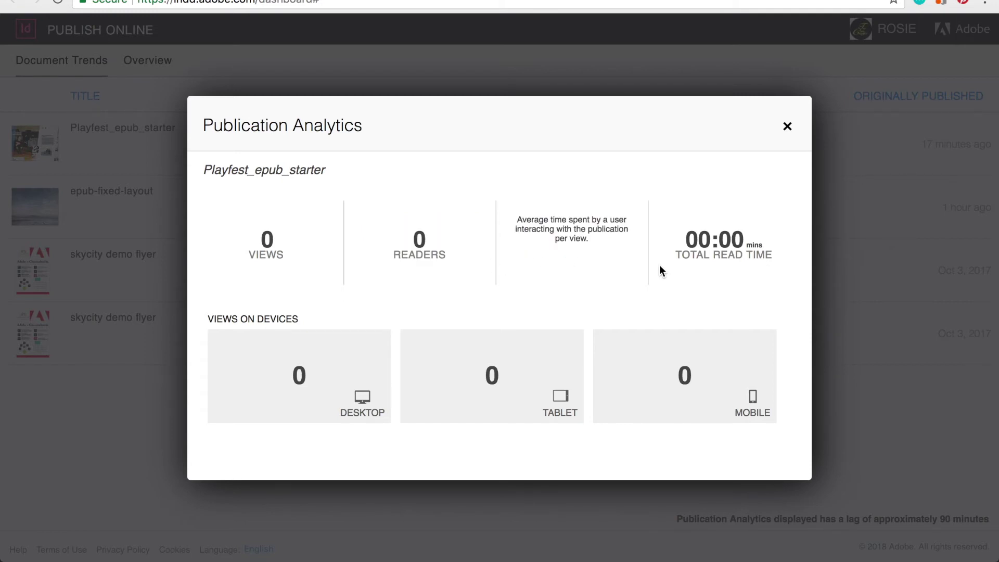
{"action": "mouse_move", "coordinate": [746, 261]}
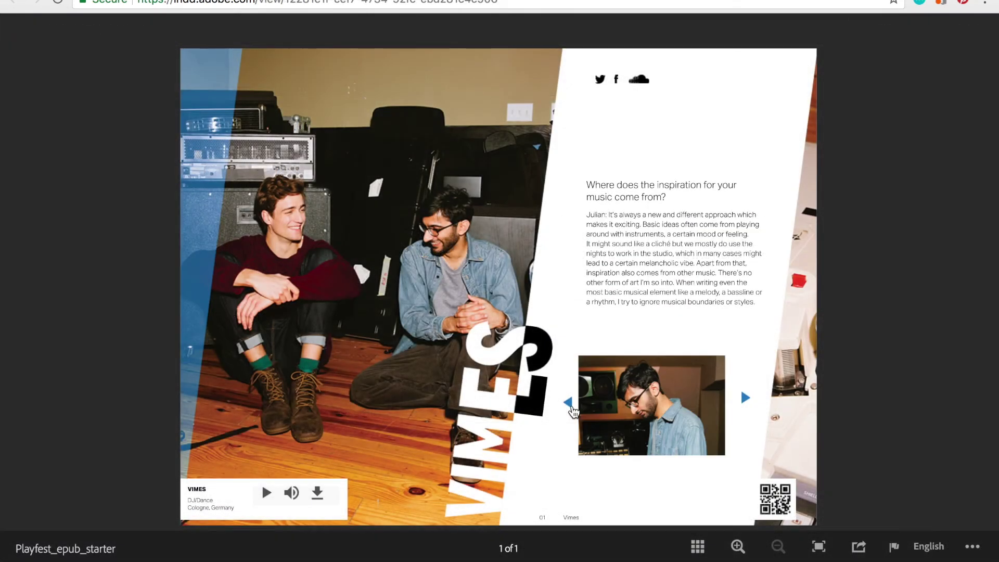
Browse backward through the photo slideshow in the published Playfest_epub_starter document and view the publication in full screen
{"action": "left_click", "coordinate": [570, 405]}
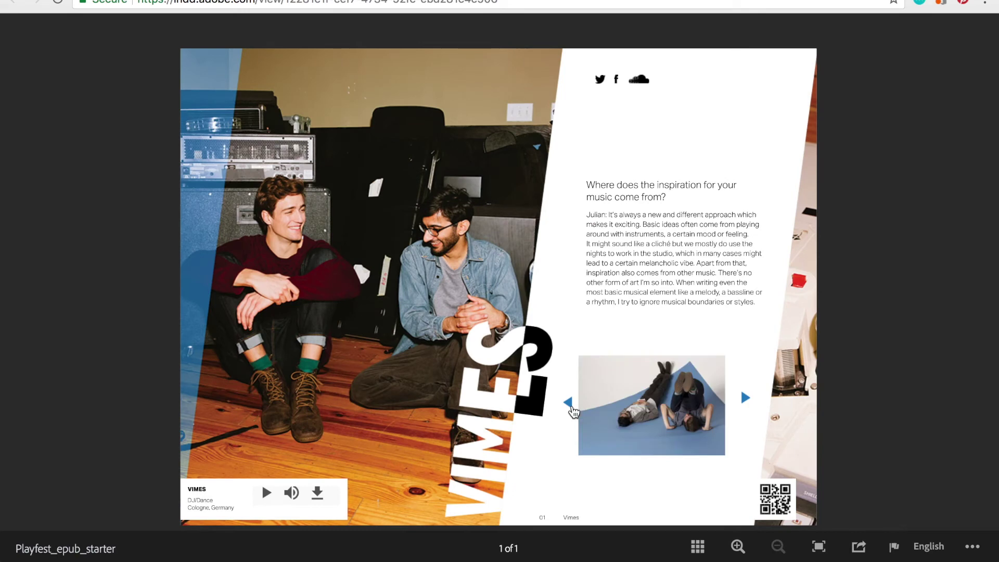
{"action": "left_click", "coordinate": [570, 405]}
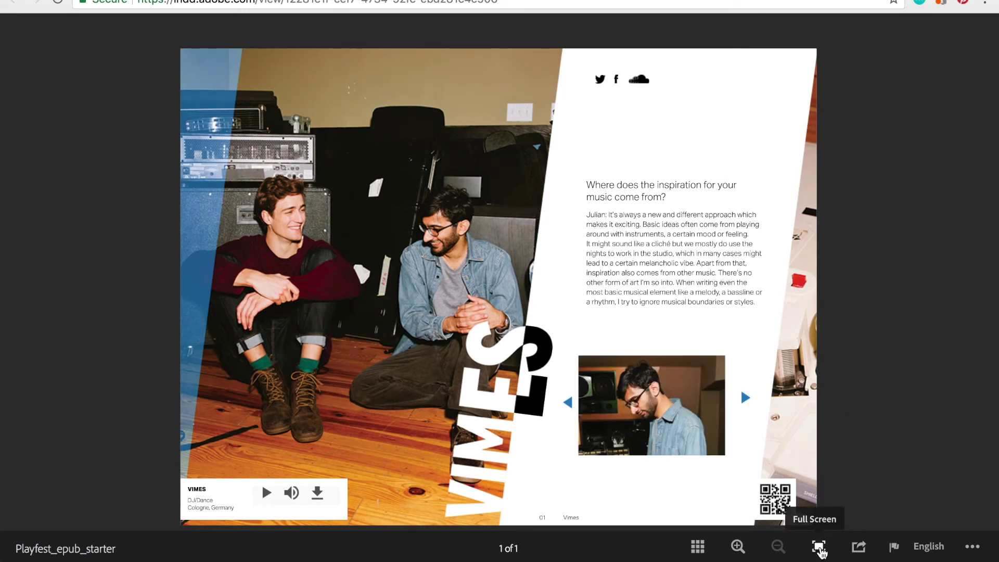
{"action": "left_click", "coordinate": [820, 542]}
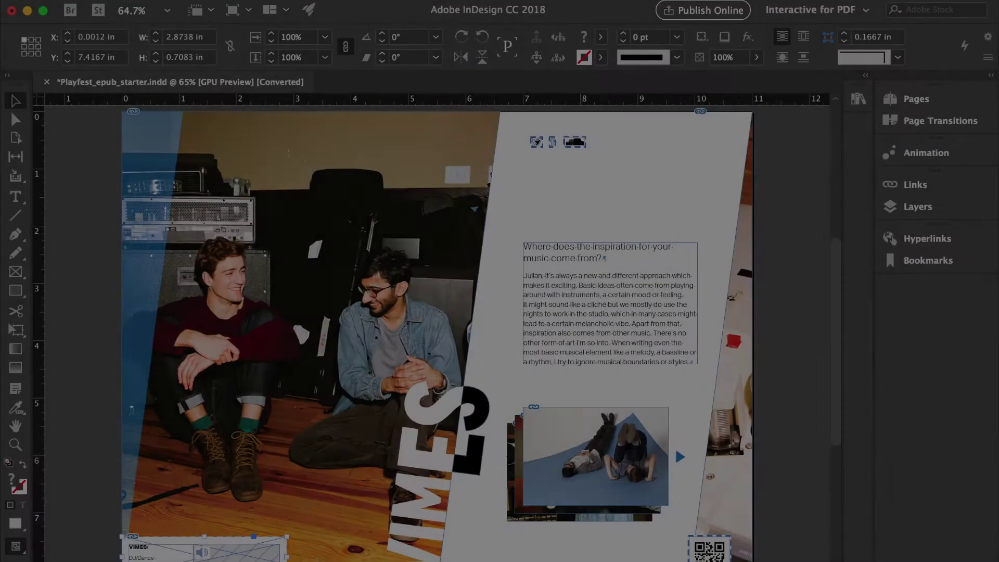
Switch to InDesign and apply the Fly in from Left animation preset to the vimes-music-player object
{"action": "left_click", "coordinate": [416, 2]}
{"action": "mouse_move", "coordinate": [500, 167]}
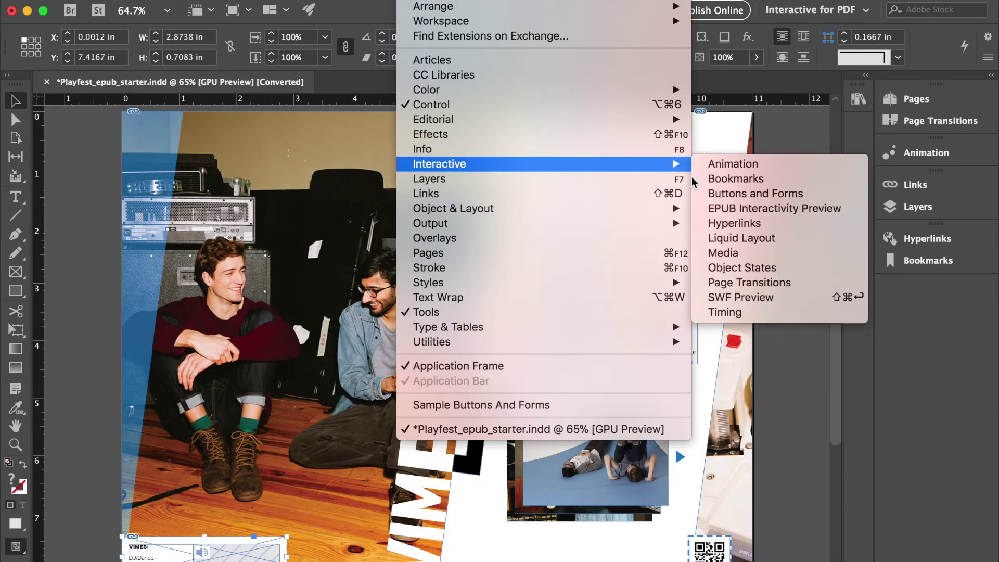
{"action": "left_click", "coordinate": [791, 167]}
{"action": "left_click", "coordinate": [861, 291]}
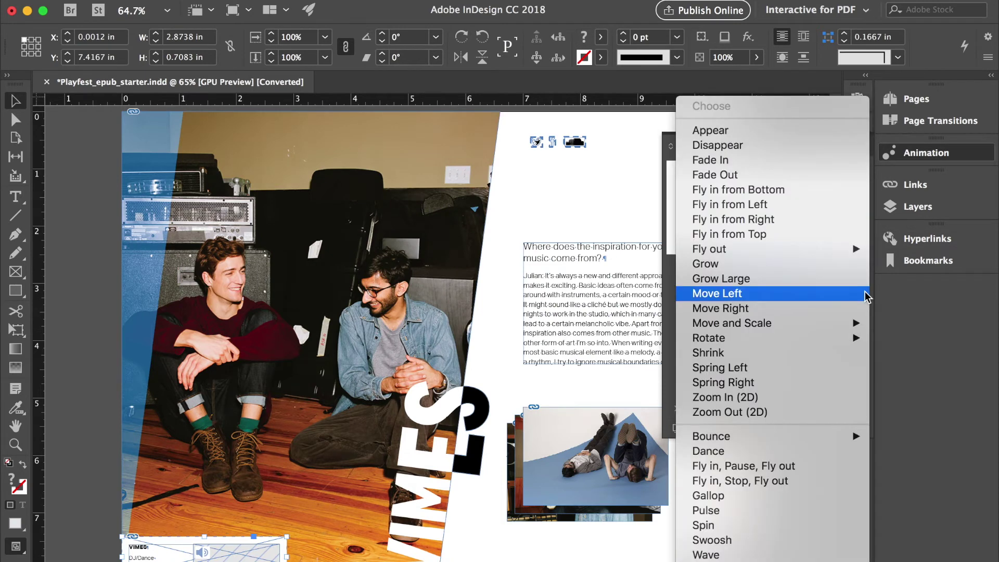
{"action": "left_click", "coordinate": [844, 207]}
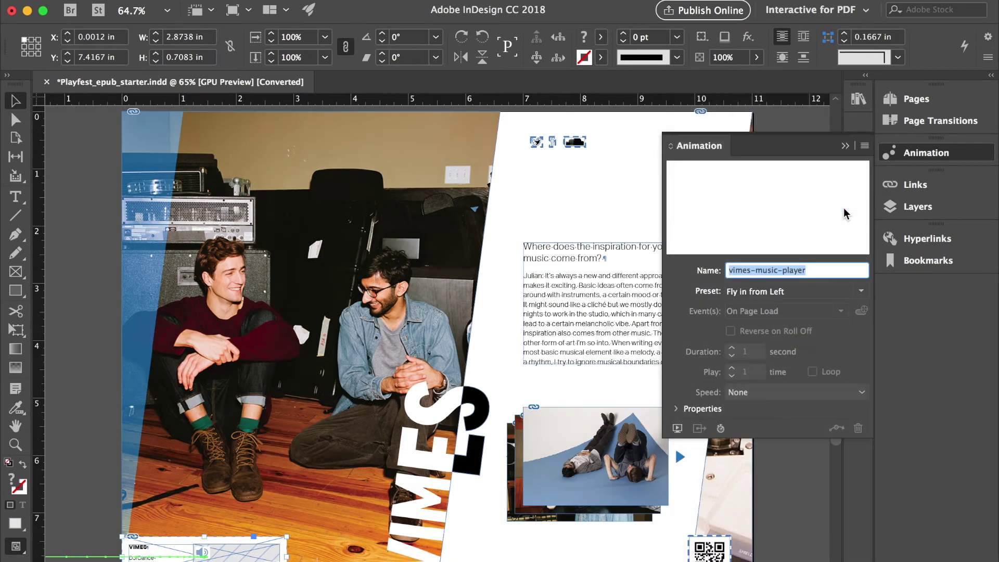
{"action": "left_click", "coordinate": [845, 146]}
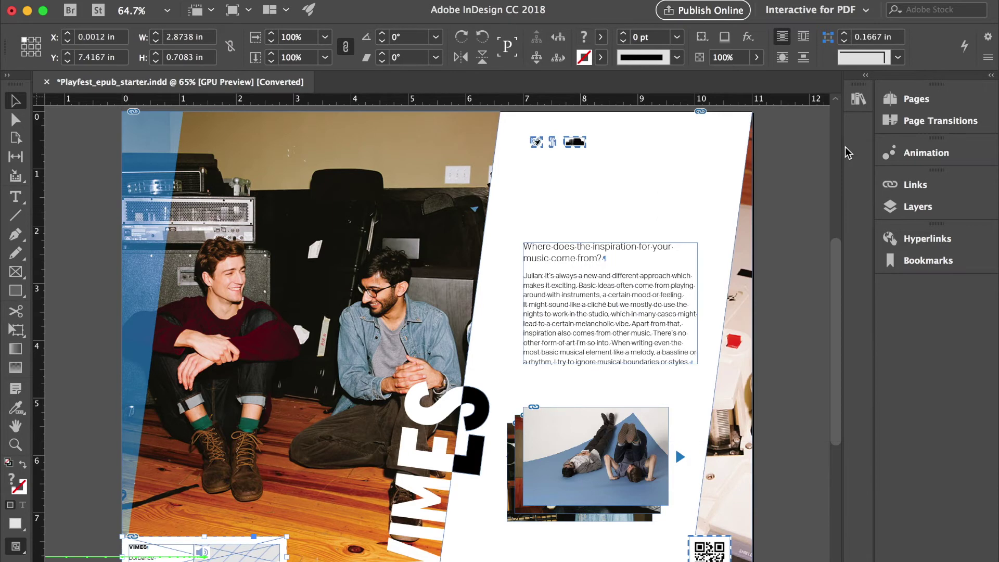
Select the three overlapping photos below the interview text and align their horizontal and vertical centers so they stack exactly
{"action": "key", "text": "super+equal"}
{"action": "key", "text": "super+equal"}
{"action": "scroll", "coordinate": [632, 396], "scroll_direction": "right", "scroll_amount": 15}
{"action": "scroll", "coordinate": [632, 397], "scroll_direction": "up", "scroll_amount": 4}
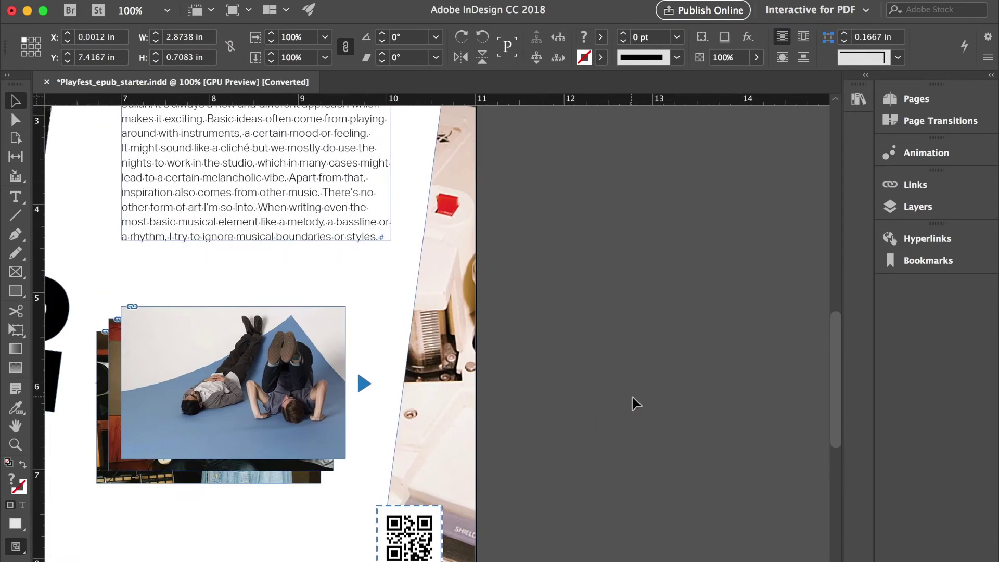
{"action": "scroll", "coordinate": [632, 397], "scroll_direction": "left", "scroll_amount": 2}
{"action": "scroll", "coordinate": [631, 397], "scroll_direction": "down", "scroll_amount": 2}
{"action": "left_click", "coordinate": [632, 397]}
{"action": "left_click", "coordinate": [238, 271]}
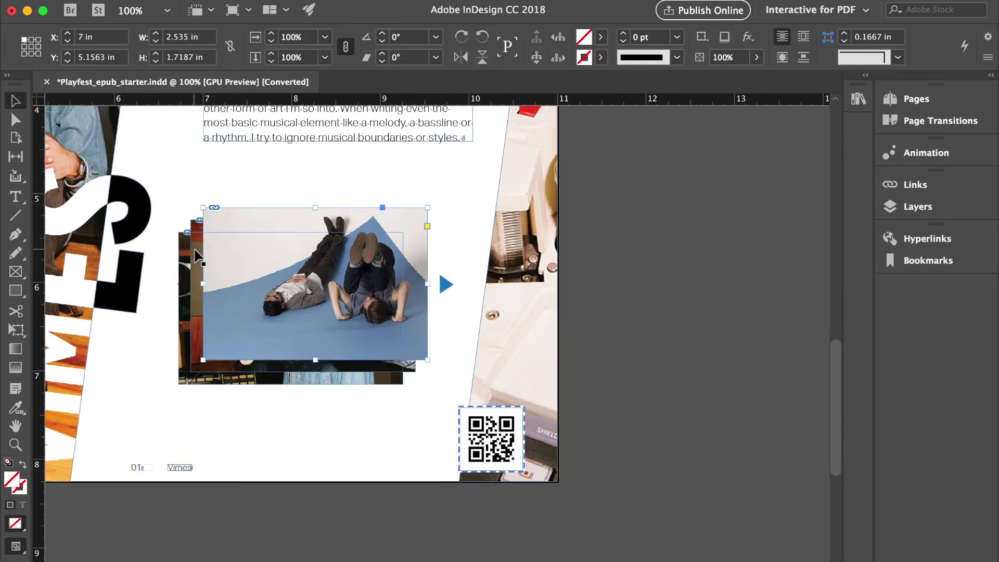
{"action": "left_click", "coordinate": [183, 260]}
{"action": "left_click", "coordinate": [195, 227], "text": "shift"}
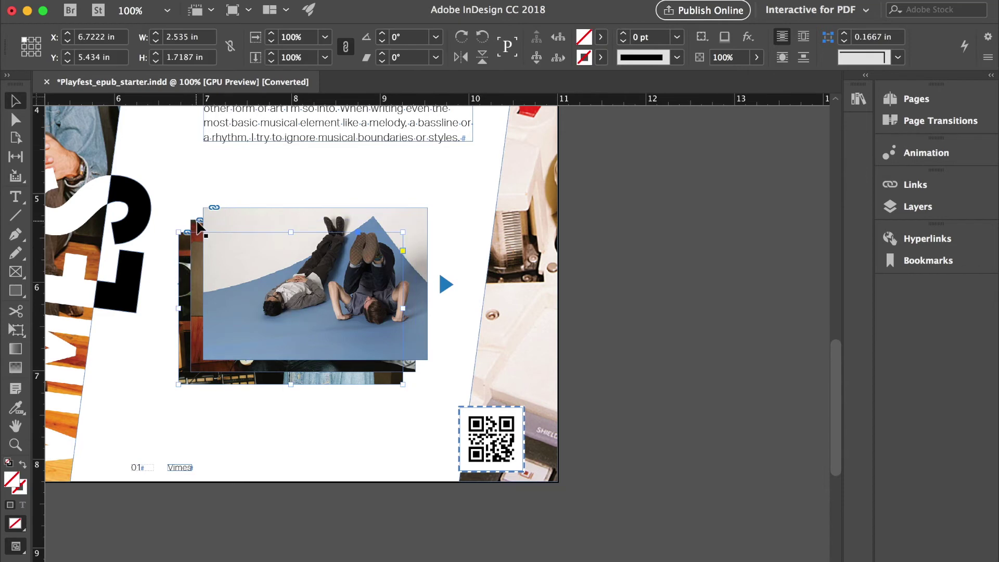
{"action": "left_click", "coordinate": [240, 211], "text": "shift"}
{"action": "left_click", "coordinate": [431, 0]}
{"action": "mouse_move", "coordinate": [467, 209]}
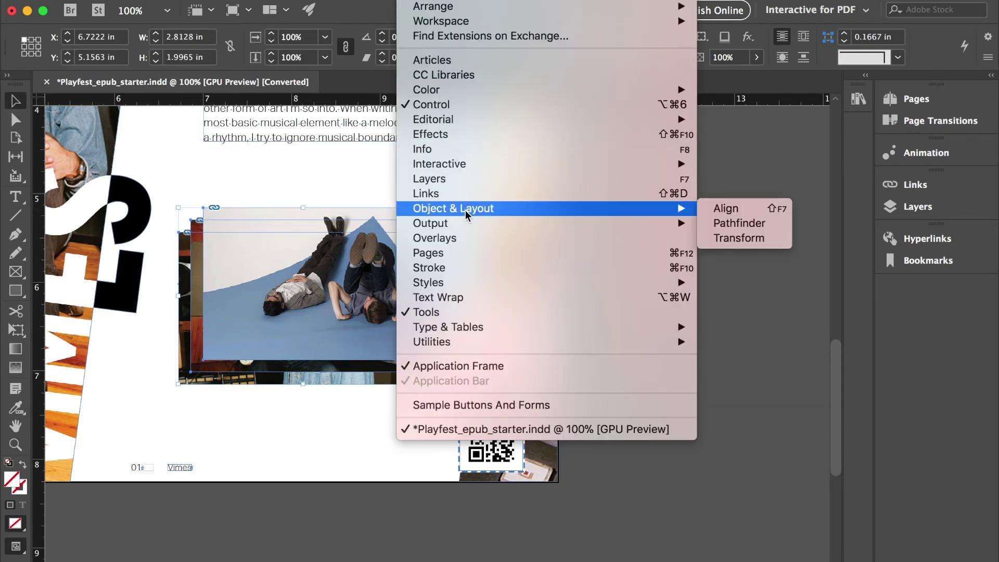
{"action": "left_click", "coordinate": [742, 211]}
{"action": "left_click_drag", "start_coordinate": [484, 285], "coordinate": [702, 199]}
{"action": "left_click", "coordinate": [617, 249]}
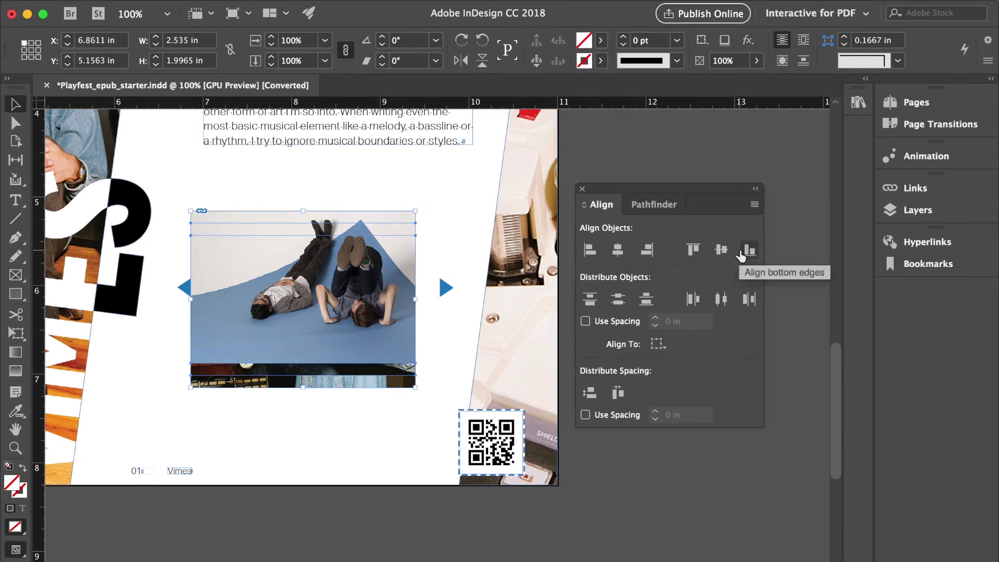
{"action": "left_click", "coordinate": [748, 249]}
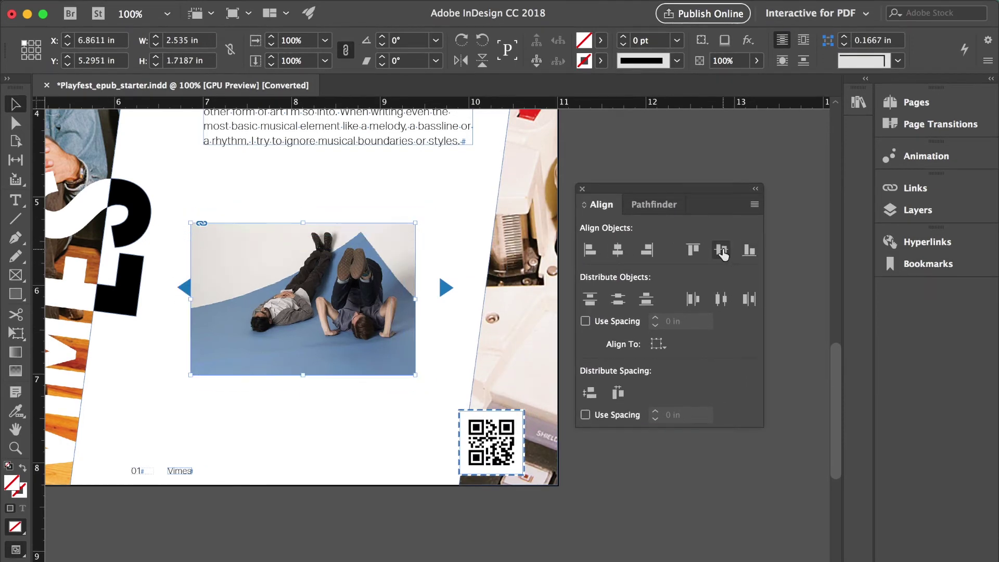
Convert the three aligned photos into a multi-state object and name it Slideshow
{"action": "left_click", "coordinate": [431, 1]}
{"action": "mouse_move", "coordinate": [439, 167]}
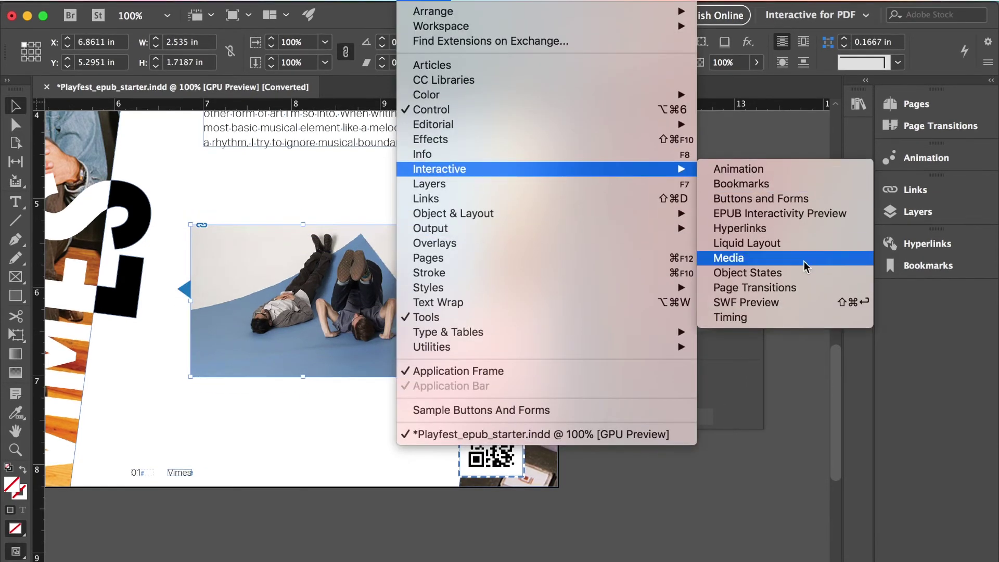
{"action": "left_click", "coordinate": [747, 279]}
{"action": "left_click", "coordinate": [676, 311]}
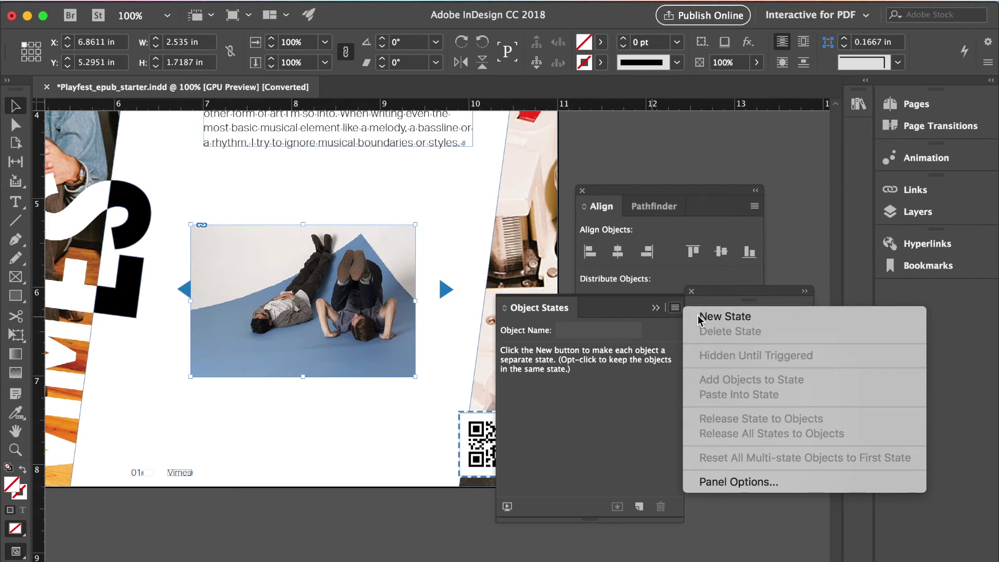
{"action": "left_click", "coordinate": [699, 315]}
{"action": "left_click", "coordinate": [609, 334]}
{"action": "type", "text": "Slideshow"}
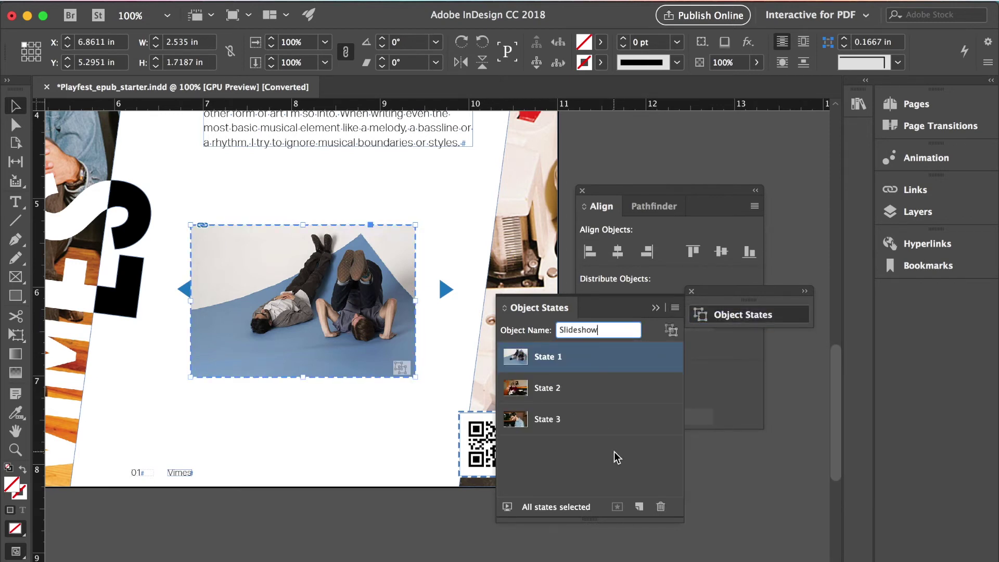
Preview the third, second and first states of the Slideshow object, and put away the Object States and Align controls
{"action": "left_click", "coordinate": [613, 422]}
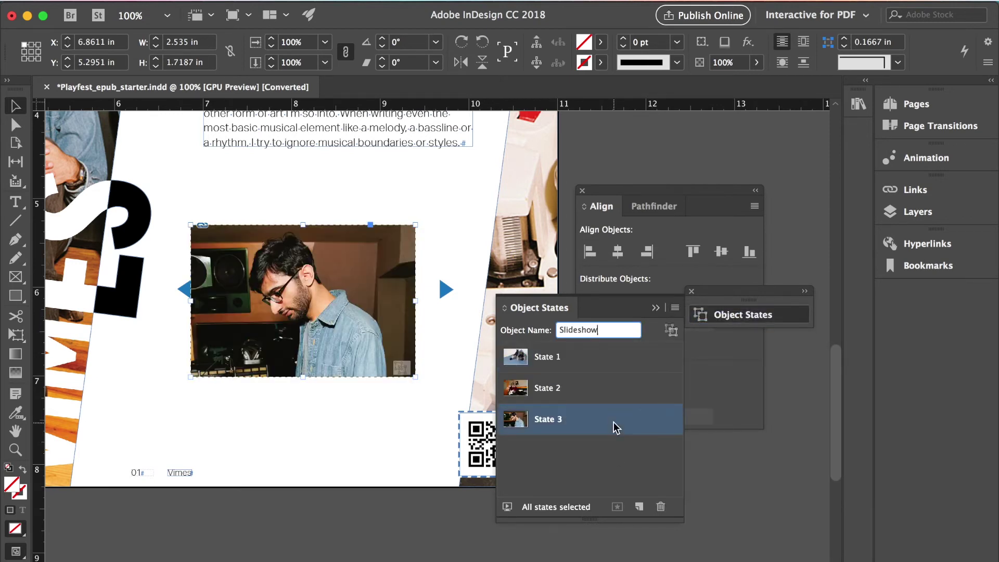
{"action": "left_click", "coordinate": [616, 392]}
{"action": "left_click", "coordinate": [619, 366]}
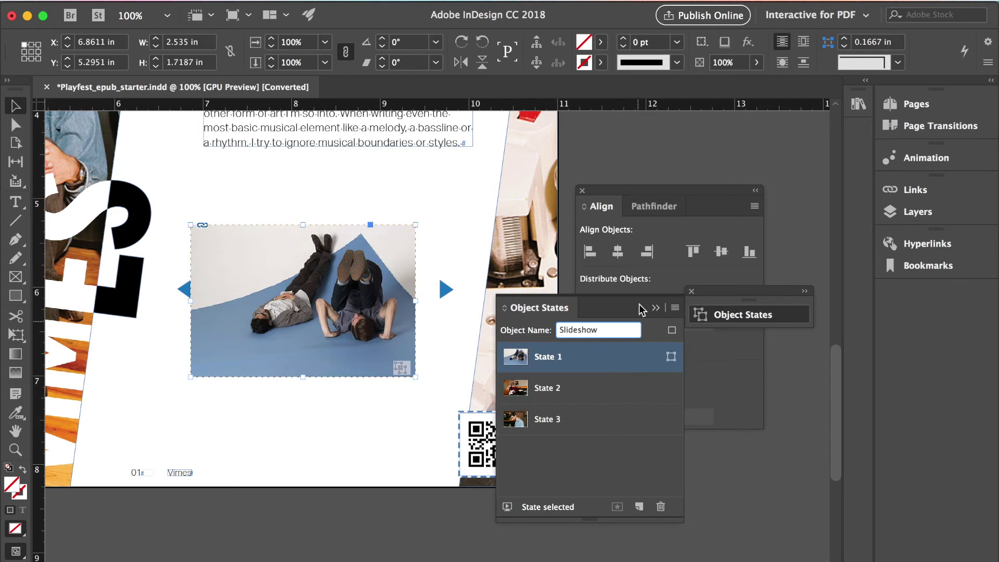
{"action": "left_click", "coordinate": [691, 291]}
{"action": "left_click", "coordinate": [755, 190]}
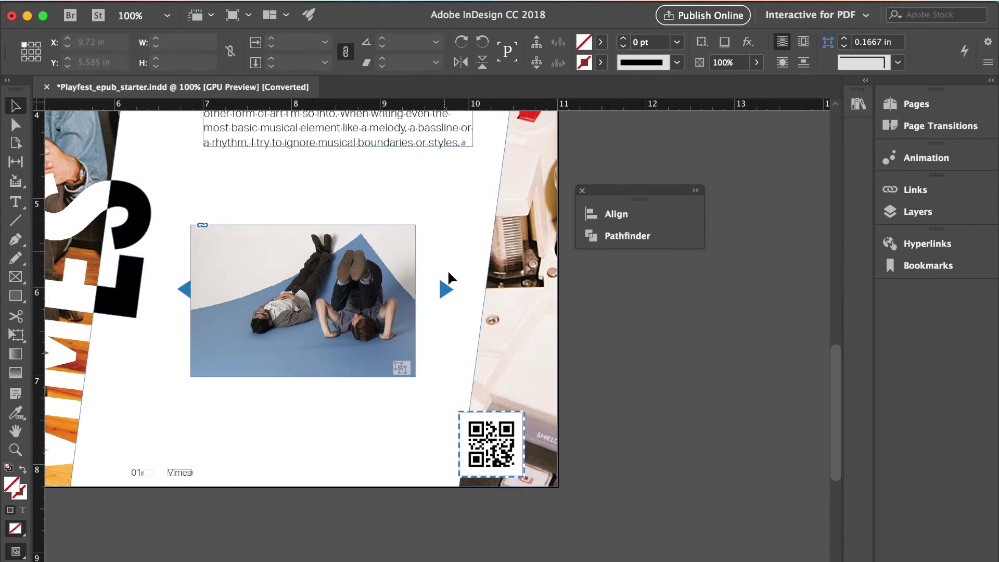
Convert the blue arrow to the right of the slideshow photo into a button named R that triggers On Click
{"action": "left_click", "coordinate": [446, 290]}
{"action": "left_click", "coordinate": [416, 1]}
{"action": "mouse_move", "coordinate": [462, 175]}
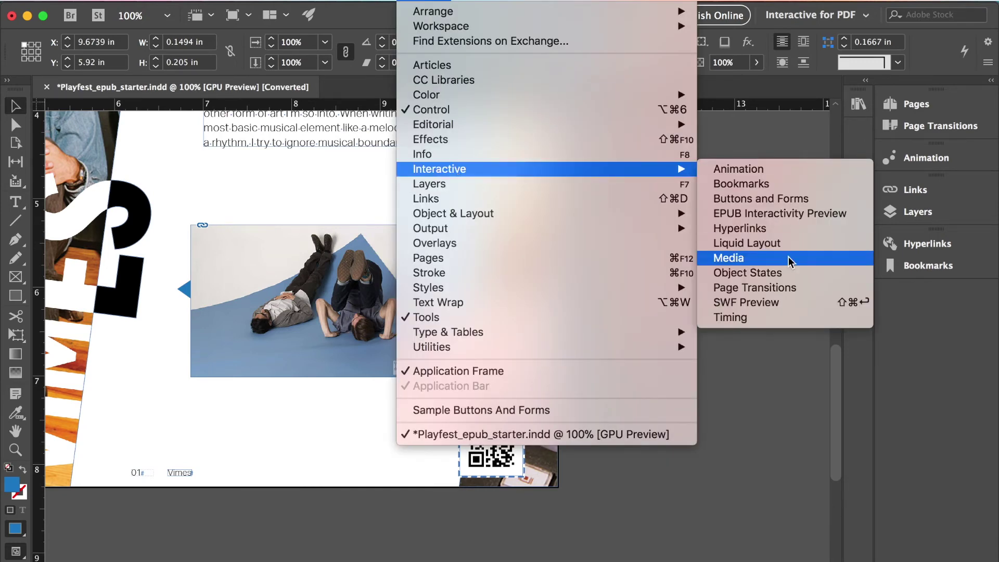
{"action": "left_click", "coordinate": [793, 198]}
{"action": "left_click", "coordinate": [716, 188]}
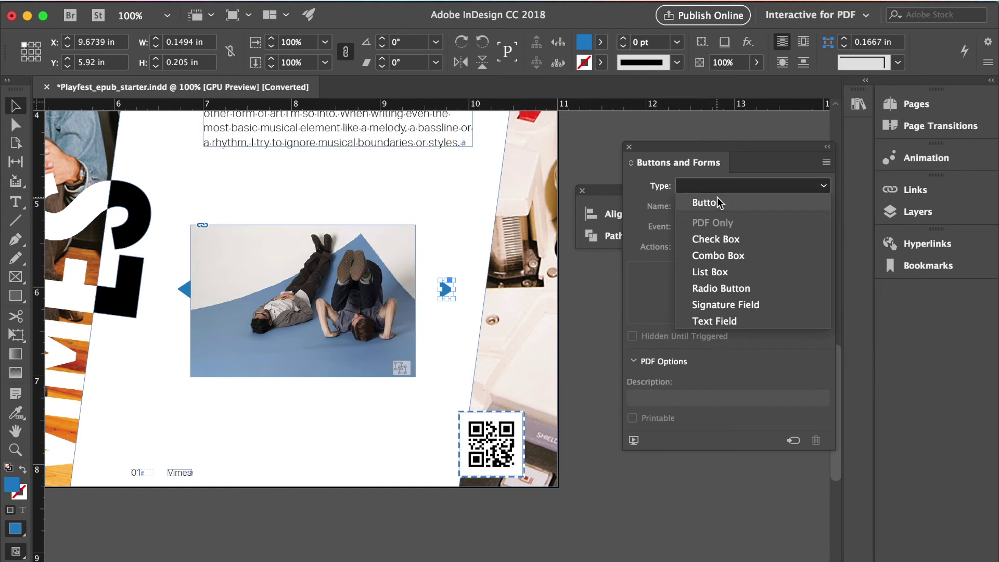
{"action": "left_click", "coordinate": [716, 198]}
{"action": "left_click_drag", "start_coordinate": [722, 207], "coordinate": [672, 207]}
{"action": "type", "text": "R"}
{"action": "left_click", "coordinate": [718, 226]}
{"action": "left_click", "coordinate": [717, 260]}
Add a Go To State action to the right arrow button, targeting State 1 of the Slideshow object
{"action": "left_click", "coordinate": [684, 247]}
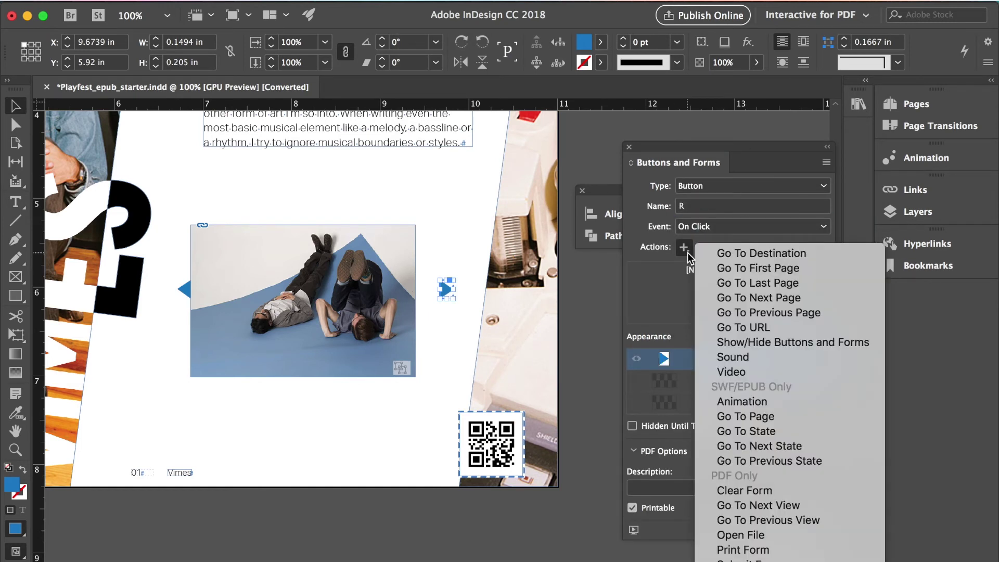
{"action": "left_click", "coordinate": [749, 431]}
{"action": "left_click", "coordinate": [781, 358]}
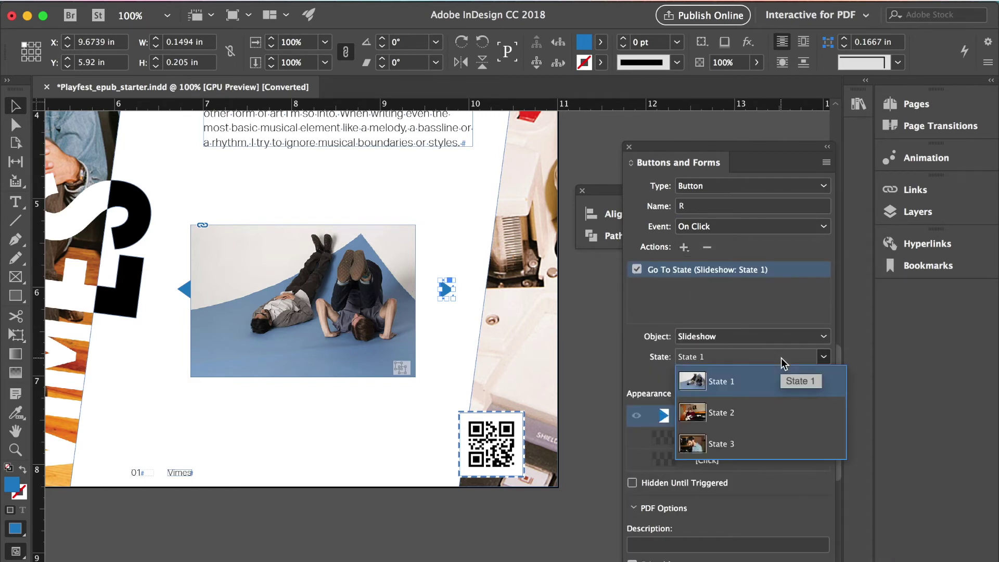
{"action": "left_click", "coordinate": [784, 377]}
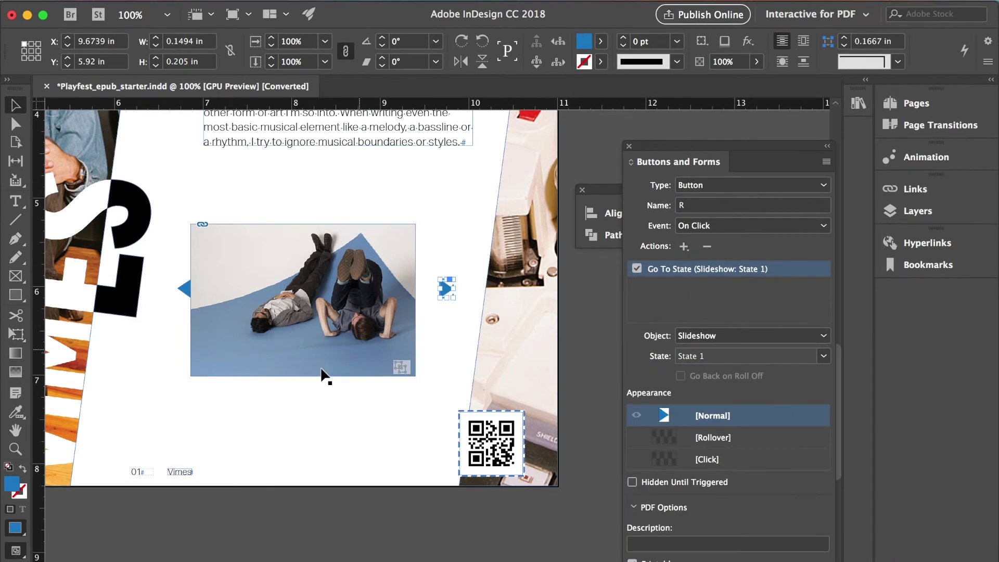
Convert the blue arrow to the left of the photo into an On Click button named Left that goes to the Slideshow's previous state
{"action": "left_click", "coordinate": [185, 289]}
{"action": "left_click", "coordinate": [752, 184]}
{"action": "left_click", "coordinate": [702, 201]}
{"action": "left_click", "coordinate": [740, 205]}
{"action": "type", "text": "Left"}
{"action": "left_click", "coordinate": [749, 225]}
{"action": "left_click", "coordinate": [738, 260]}
{"action": "left_click", "coordinate": [684, 246]}
{"action": "left_click", "coordinate": [817, 458]}
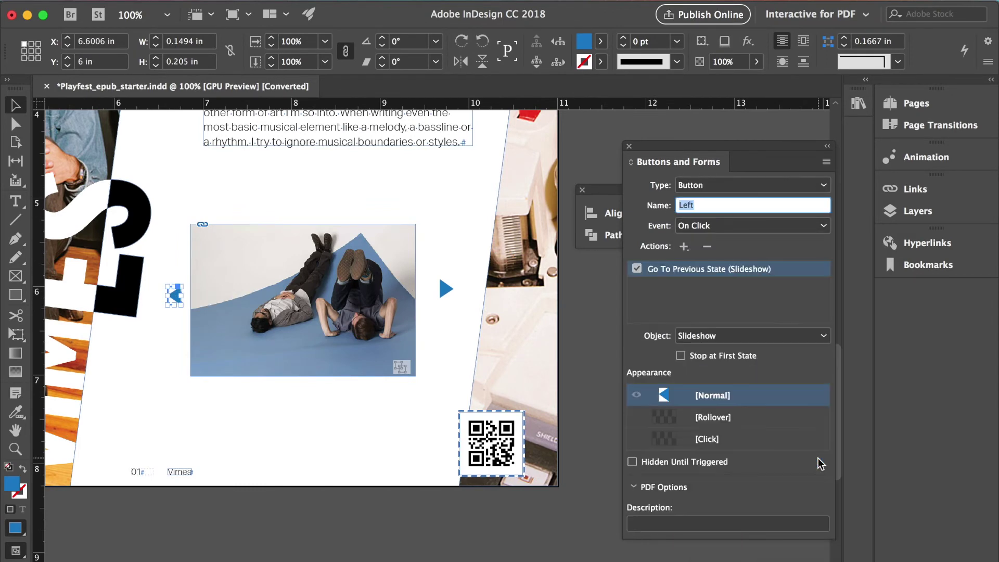
Deselect the left arrow and put away the Buttons and Forms and the Align and Pathfinder controls
{"action": "left_click", "coordinate": [613, 316]}
{"action": "key", "text": "super+minus"}
{"action": "key", "text": "super+minus"}
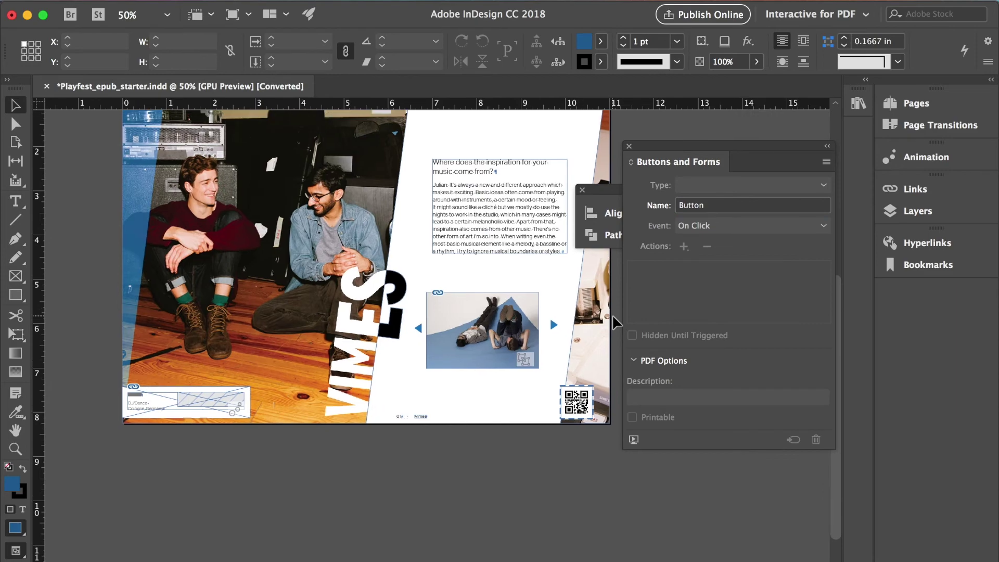
{"action": "scroll", "coordinate": [612, 316], "scroll_direction": "up", "scroll_amount": 4}
{"action": "left_click", "coordinate": [629, 146]}
{"action": "left_click", "coordinate": [581, 188]}
Open the EPUB Interactivity Preview for the Playfest page
{"action": "key", "text": "super+equal"}
{"action": "scroll", "coordinate": [743, 256], "scroll_direction": "left", "scroll_amount": 3}
{"action": "left_click", "coordinate": [423, 1]}
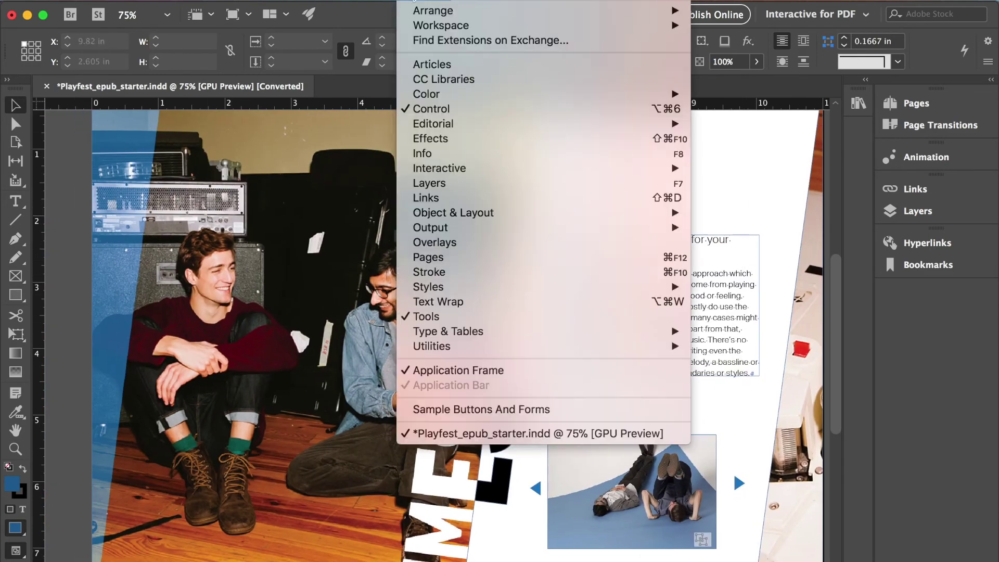
{"action": "mouse_move", "coordinate": [472, 168]}
{"action": "left_click", "coordinate": [749, 213]}
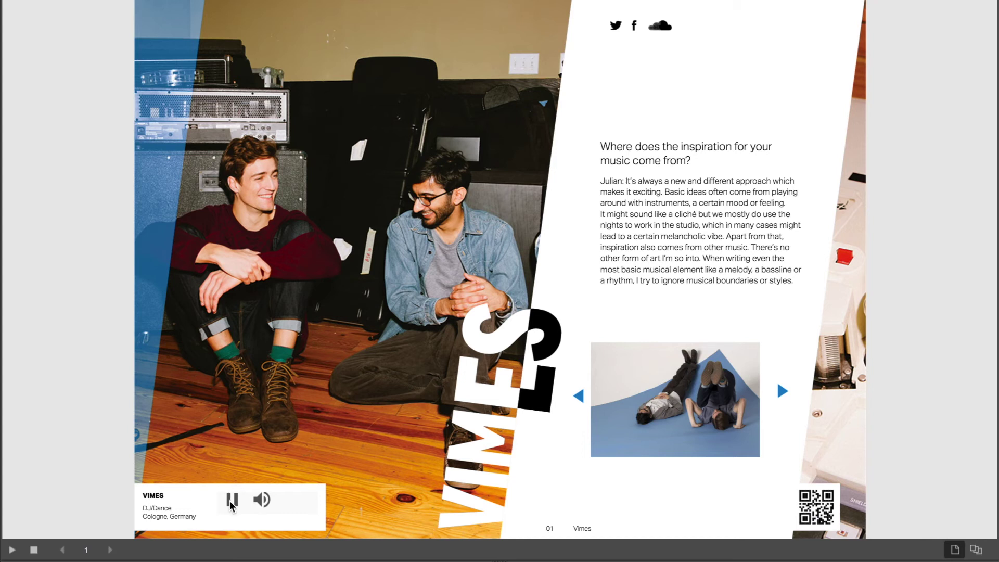
Test the slideshow's left arrow button by cycling through the photos, and try the SoundCloud link in the preview
{"action": "left_click", "coordinate": [578, 397]}
{"action": "left_click", "coordinate": [579, 397]}
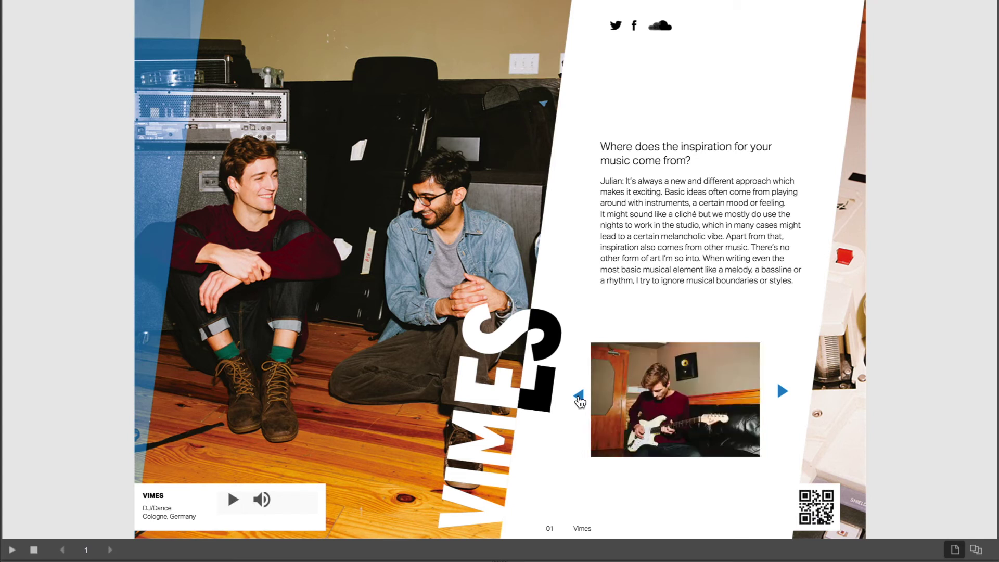
{"action": "left_click", "coordinate": [578, 398]}
{"action": "left_click", "coordinate": [578, 397]}
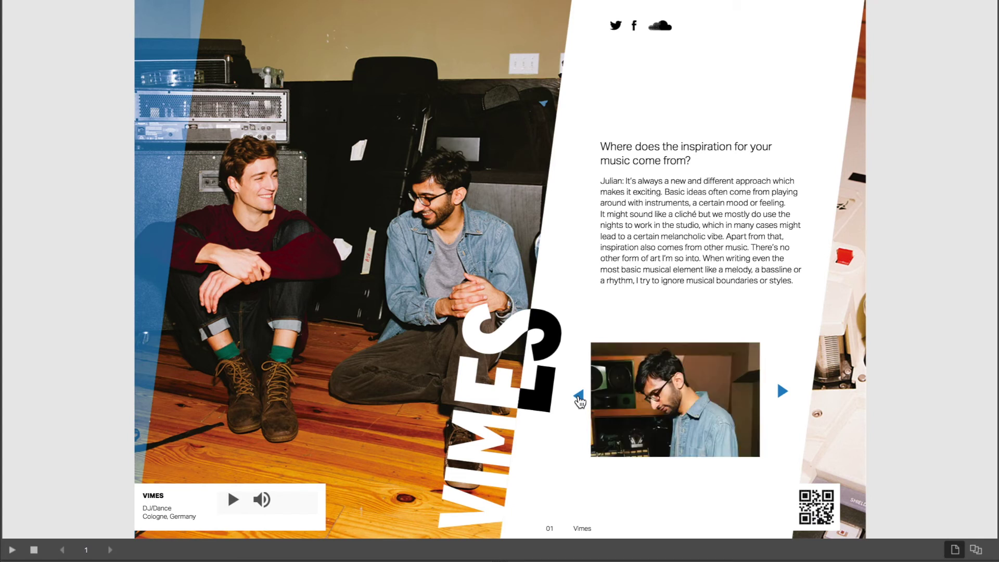
{"action": "left_click", "coordinate": [578, 397]}
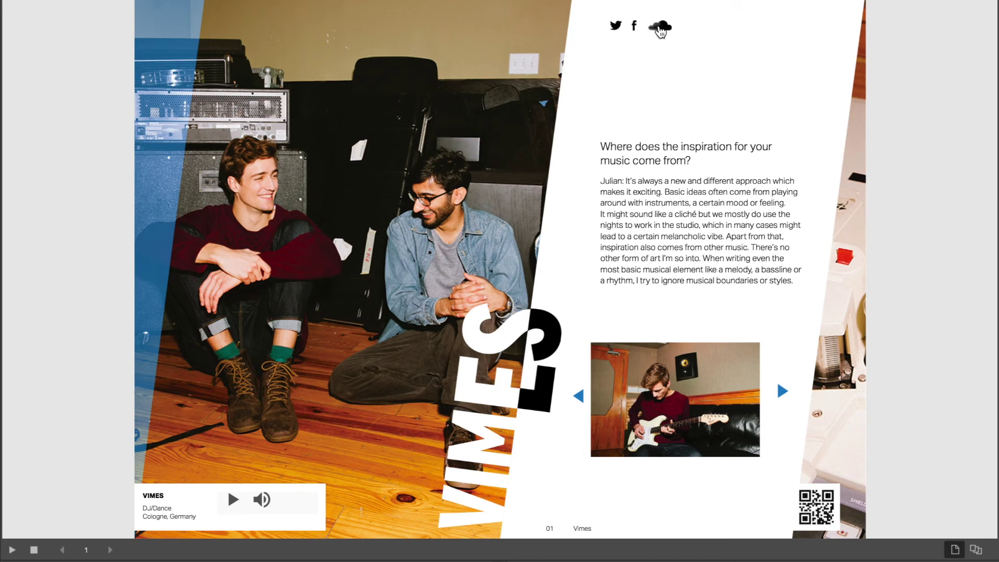
{"action": "left_click", "coordinate": [662, 29]}
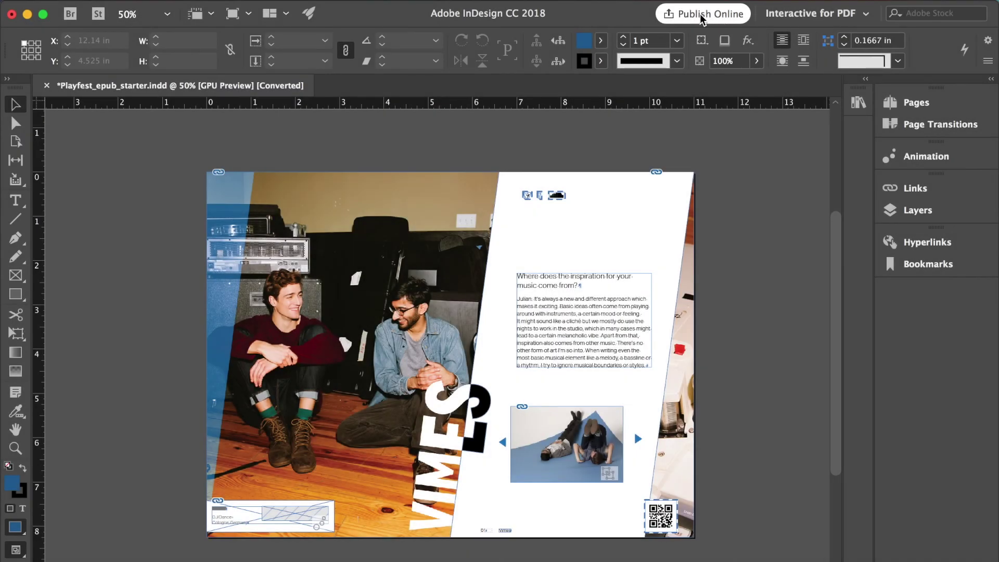
Publish the document online as a new document titled Playfest_epub_starter, with all pages exported as single pages
{"action": "left_click", "coordinate": [727, 20]}
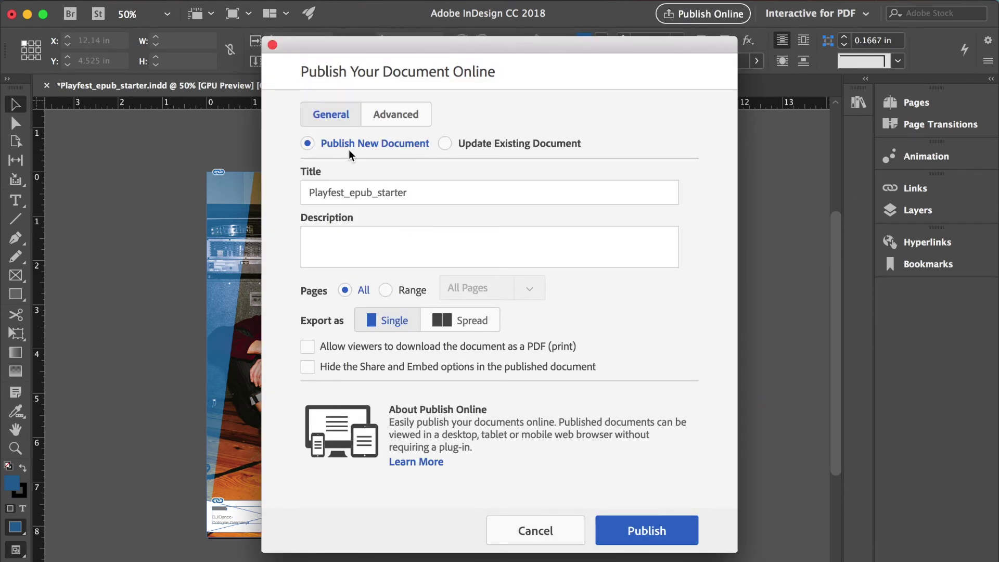
{"action": "left_click", "coordinate": [339, 117]}
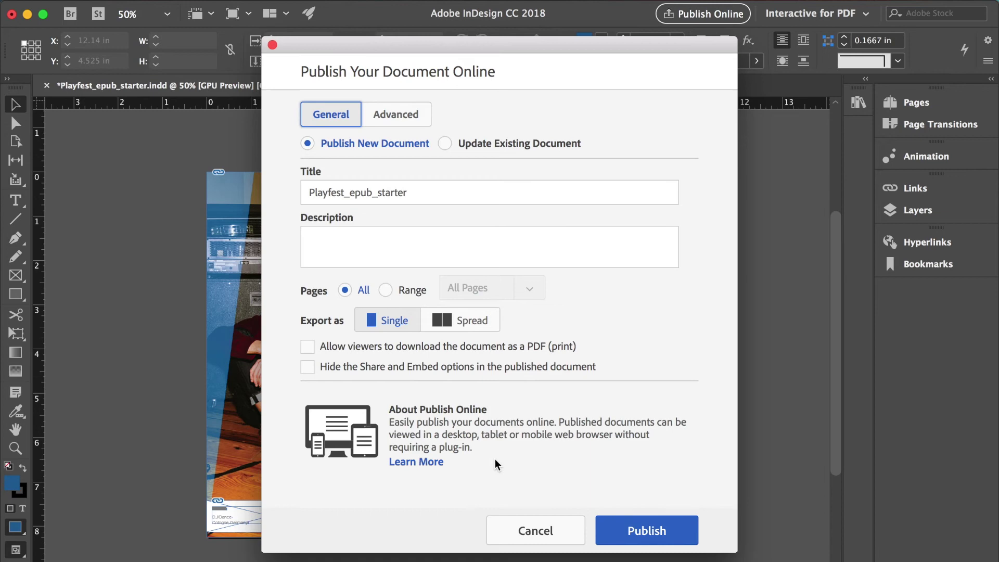
{"action": "left_click", "coordinate": [646, 531]}
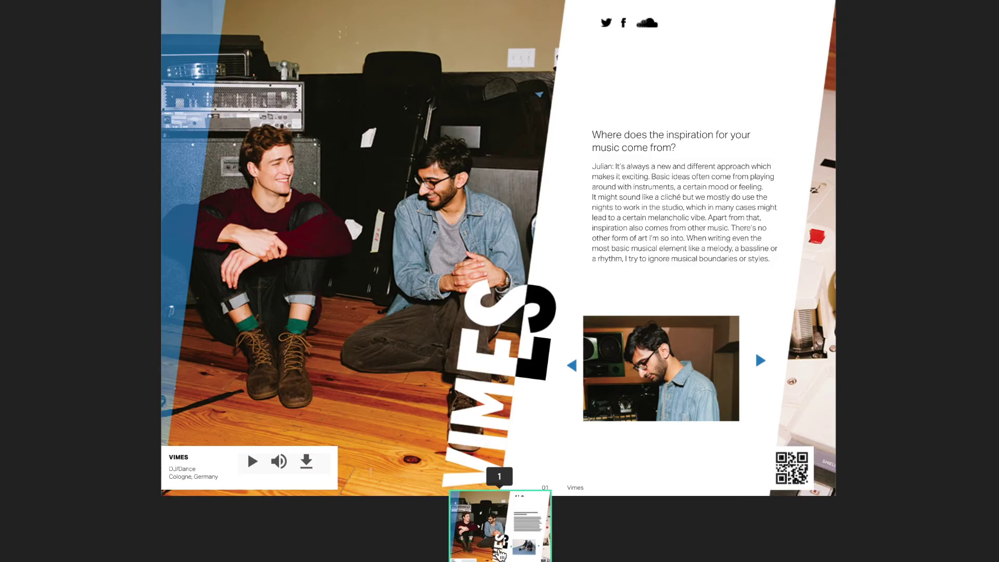
Check the volume and embed options of the published document and leave its full-screen view
{"action": "left_click", "coordinate": [929, 561]}
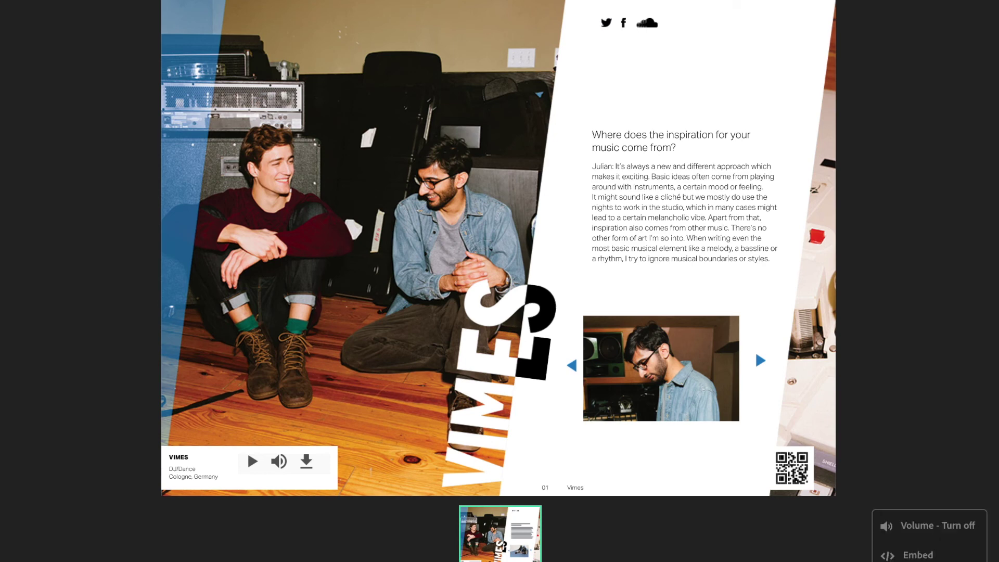
{"action": "left_click", "coordinate": [946, 559]}
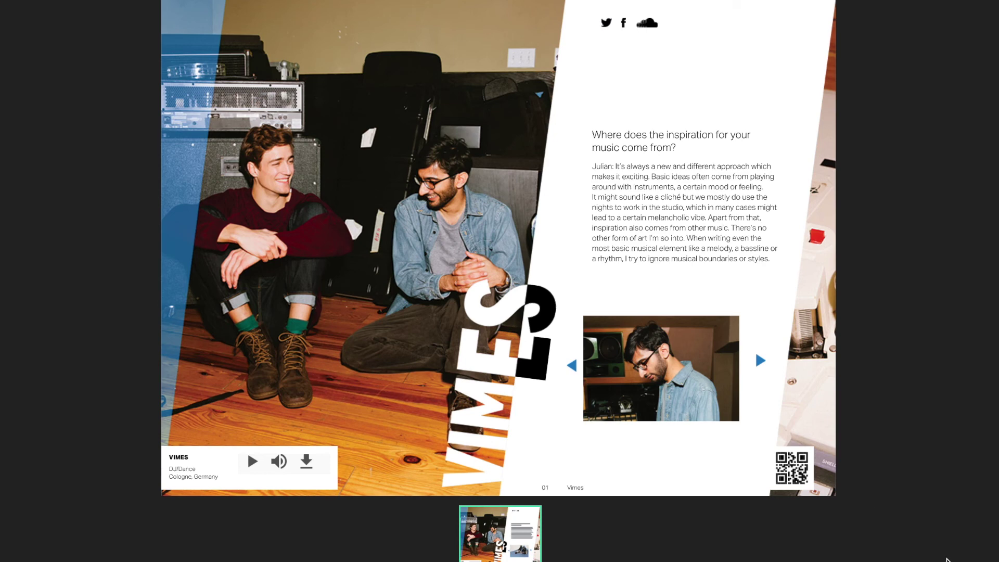
{"action": "left_click", "coordinate": [947, 559]}
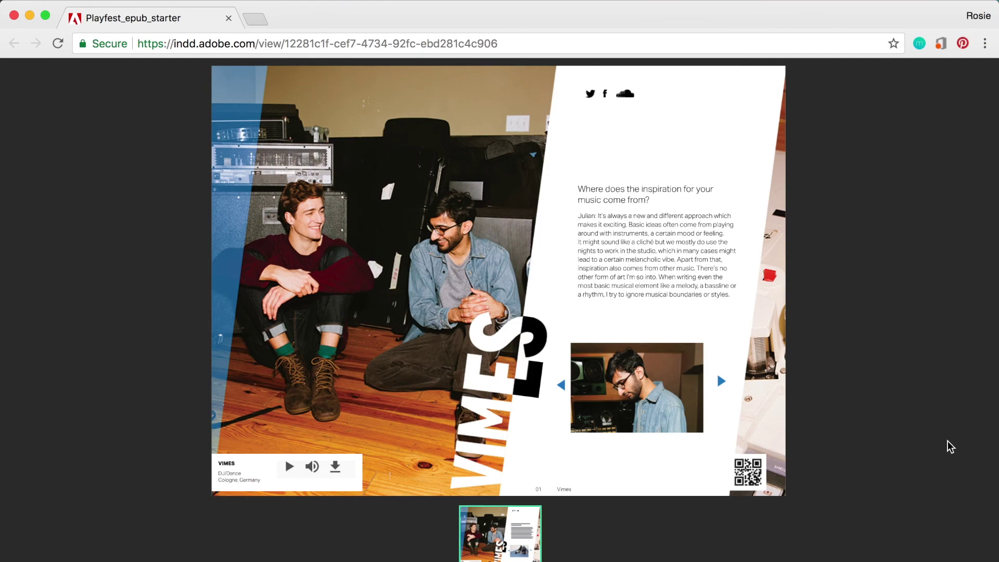
Return to InDesign, dismiss the Publish Online dialog, and open the Publish Online Dashboard
{"action": "left_click", "coordinate": [328, 546]}
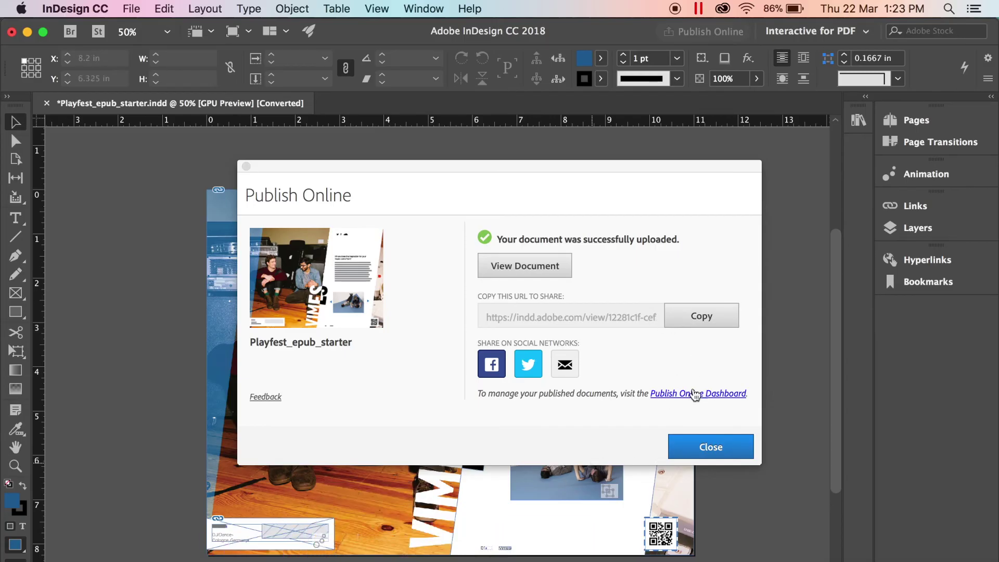
{"action": "left_click", "coordinate": [704, 447]}
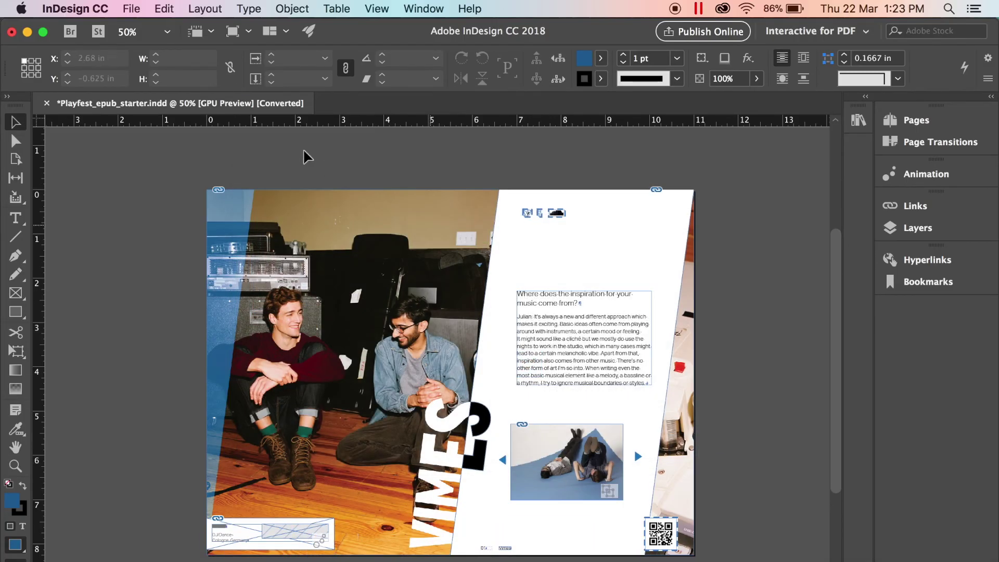
{"action": "left_click", "coordinate": [136, 16]}
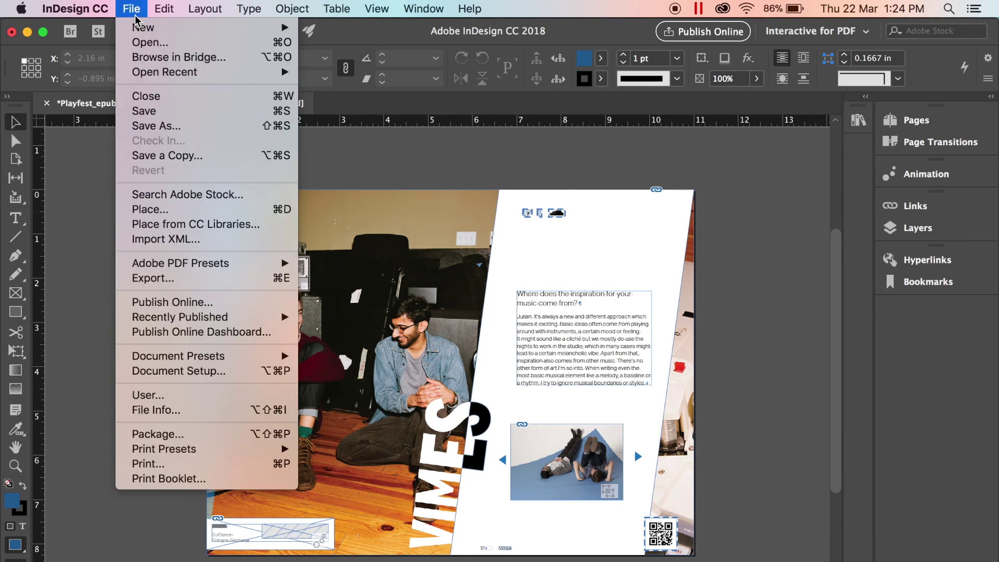
{"action": "mouse_move", "coordinate": [262, 323]}
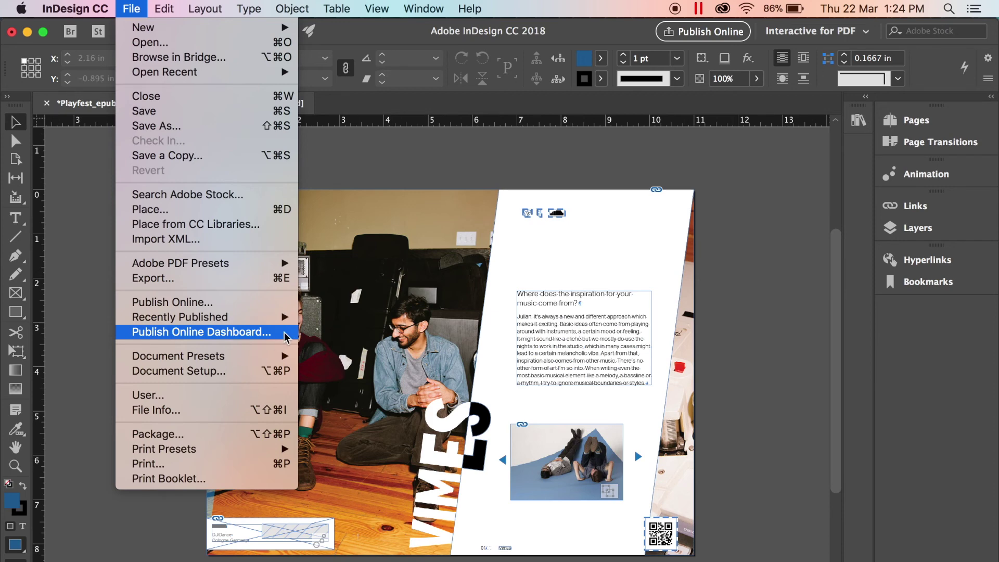
{"action": "left_click", "coordinate": [270, 339]}
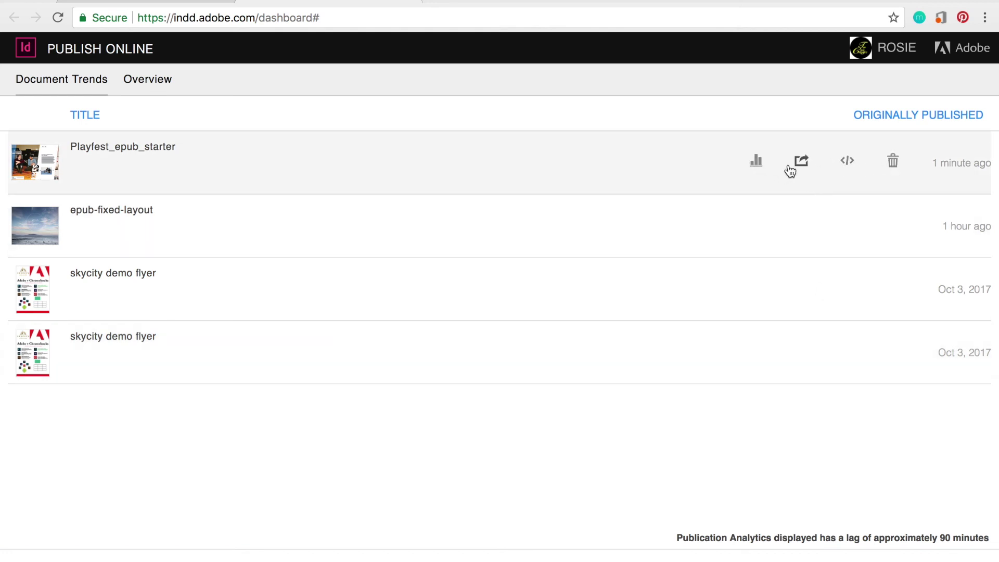
Open the sharing options for Playfest_epub_starter, select its share URL, and close the dialog
{"action": "left_click", "coordinate": [795, 168]}
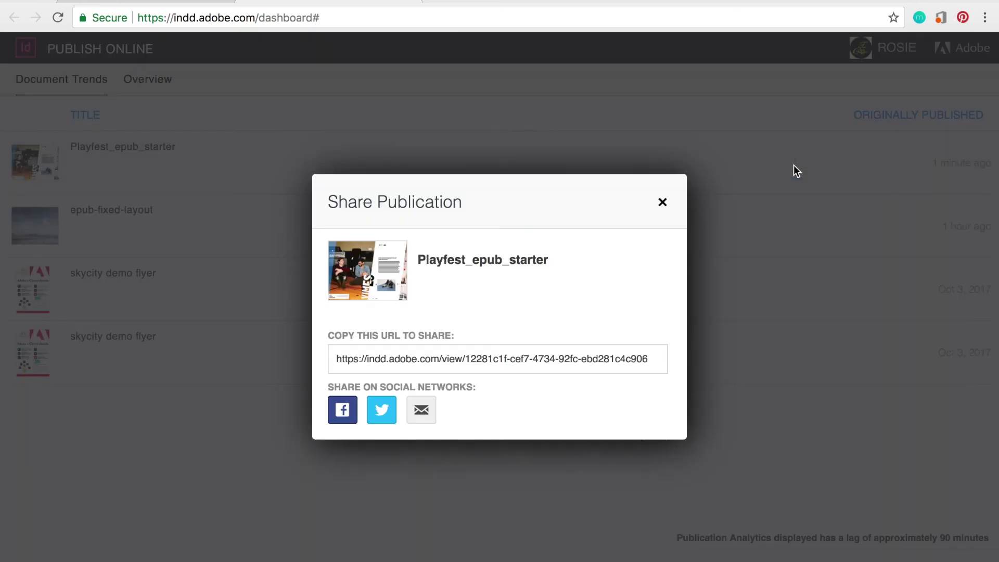
{"action": "left_click", "coordinate": [527, 356]}
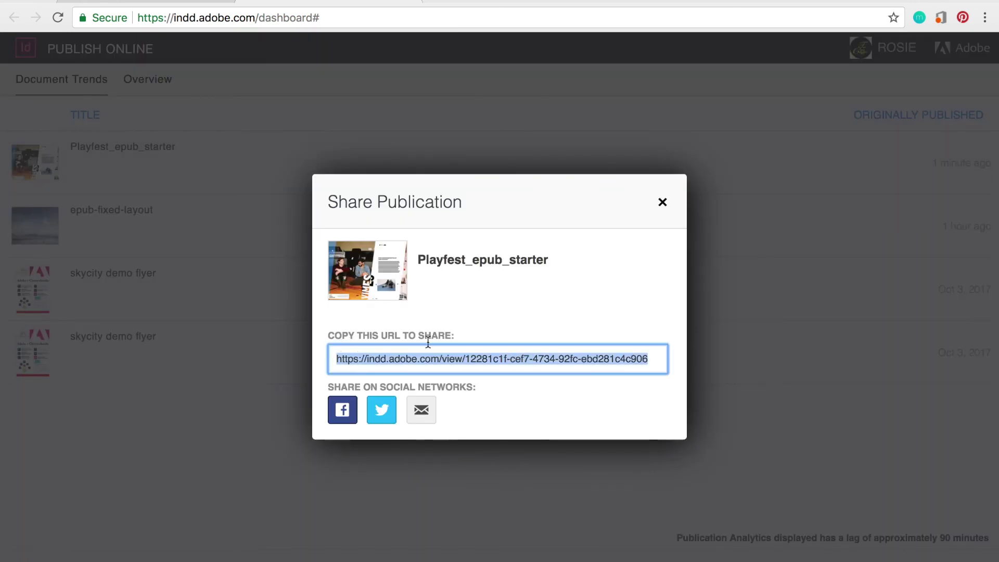
{"action": "left_click", "coordinate": [662, 202]}
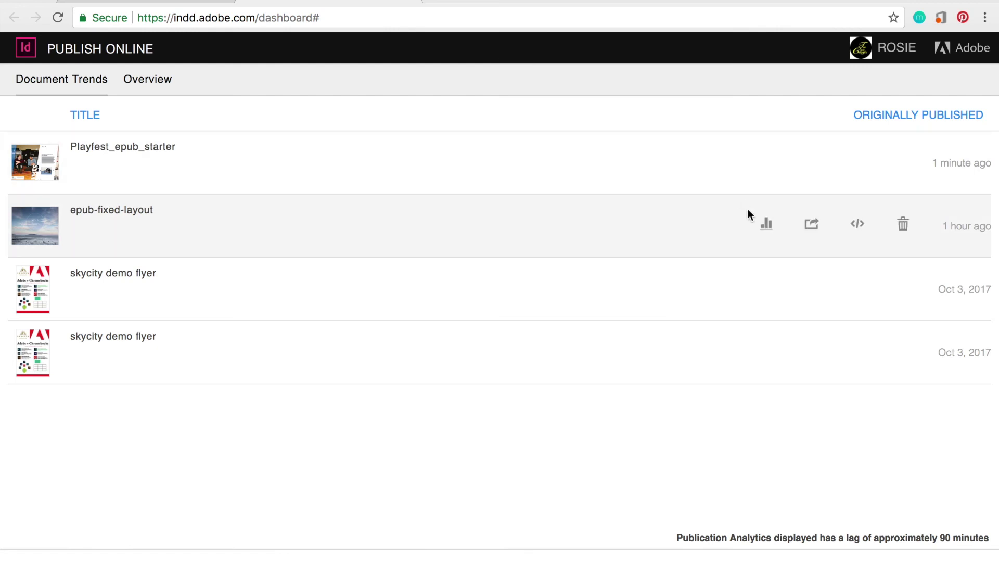
Open the publication analytics for Playfest_epub_starter and read the explanations of views, readers, average and total read time
{"action": "left_click", "coordinate": [759, 164]}
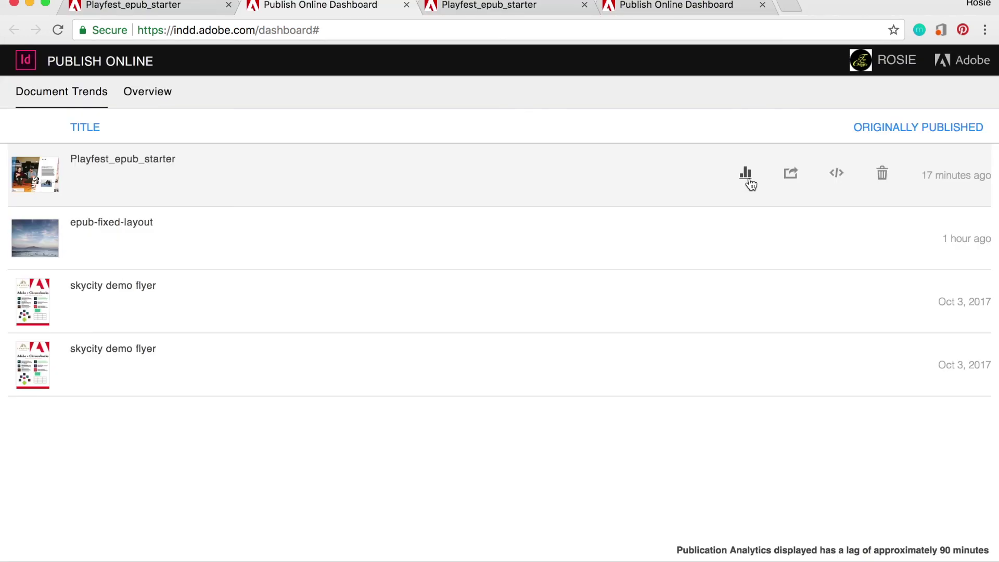
{"action": "left_click", "coordinate": [747, 177]}
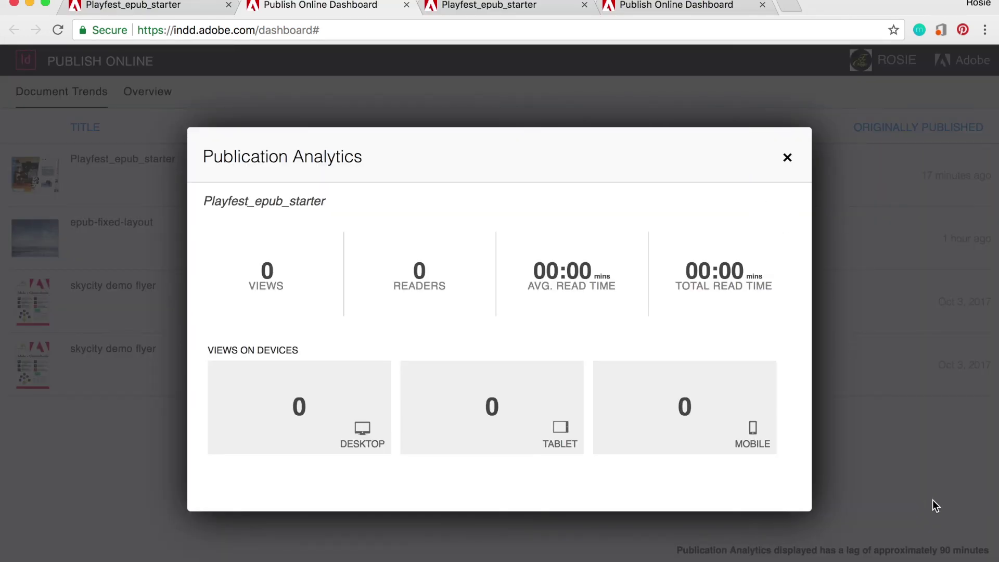
{"action": "mouse_move", "coordinate": [280, 292]}
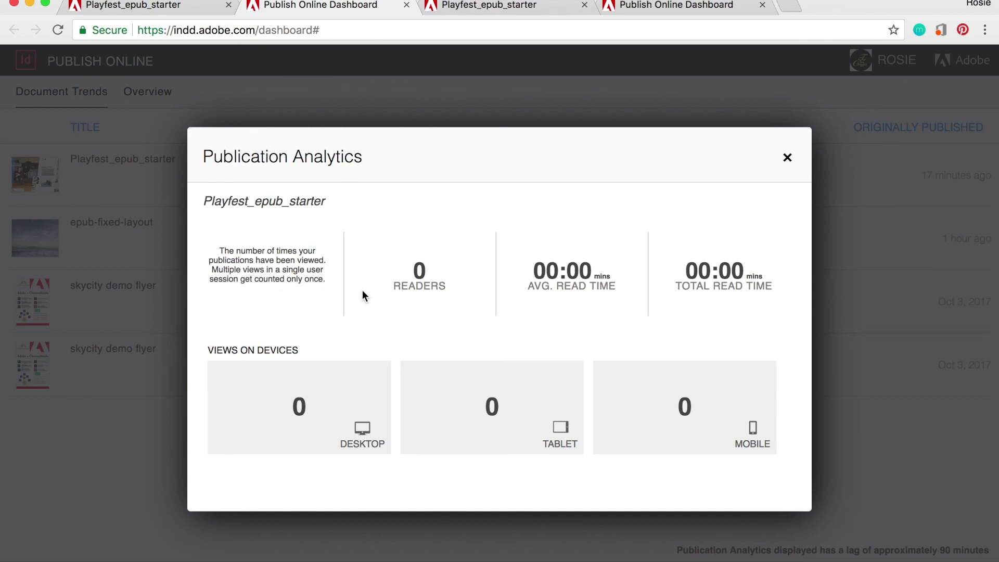
{"action": "mouse_move", "coordinate": [440, 293]}
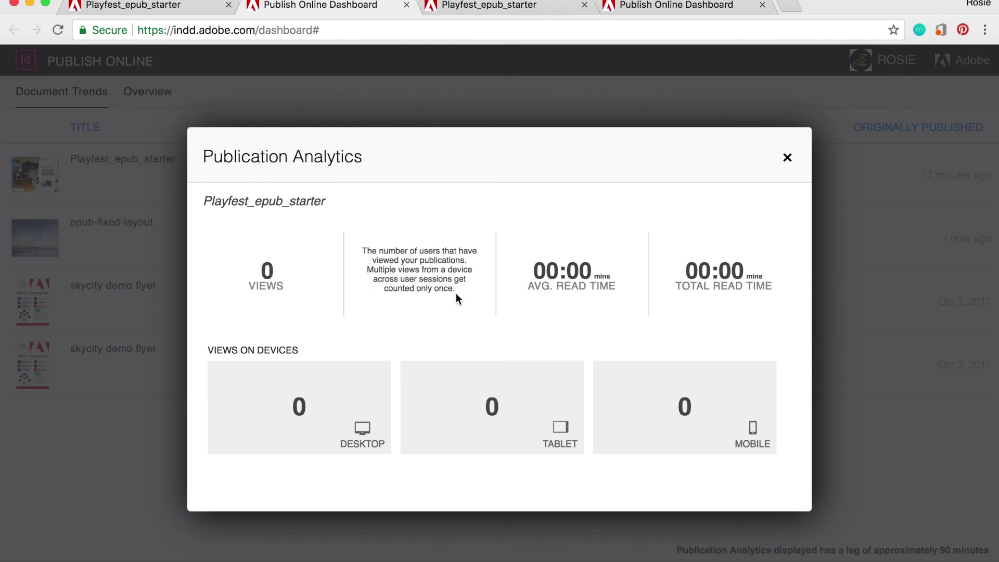
{"action": "mouse_move", "coordinate": [602, 293]}
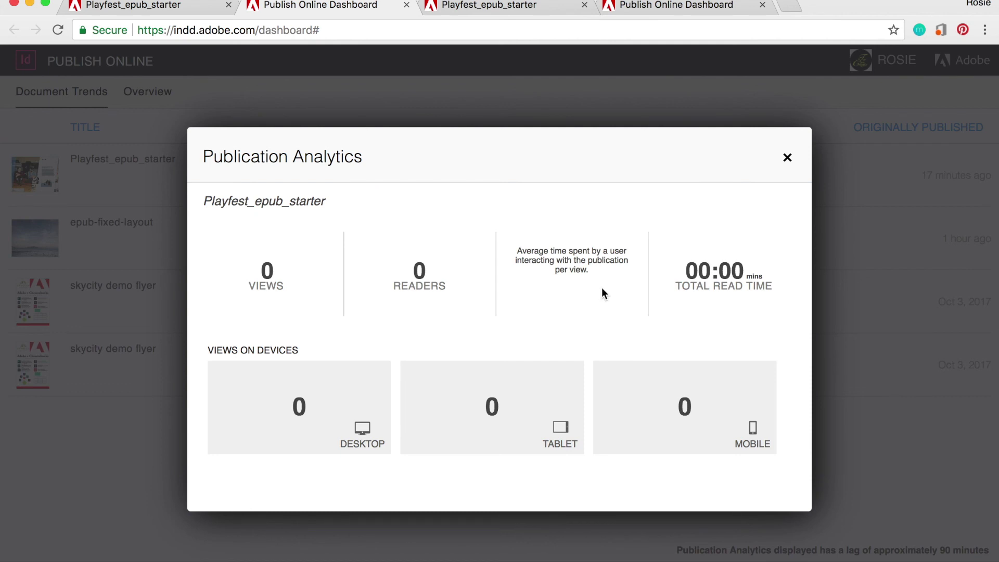
{"action": "mouse_move", "coordinate": [744, 298]}
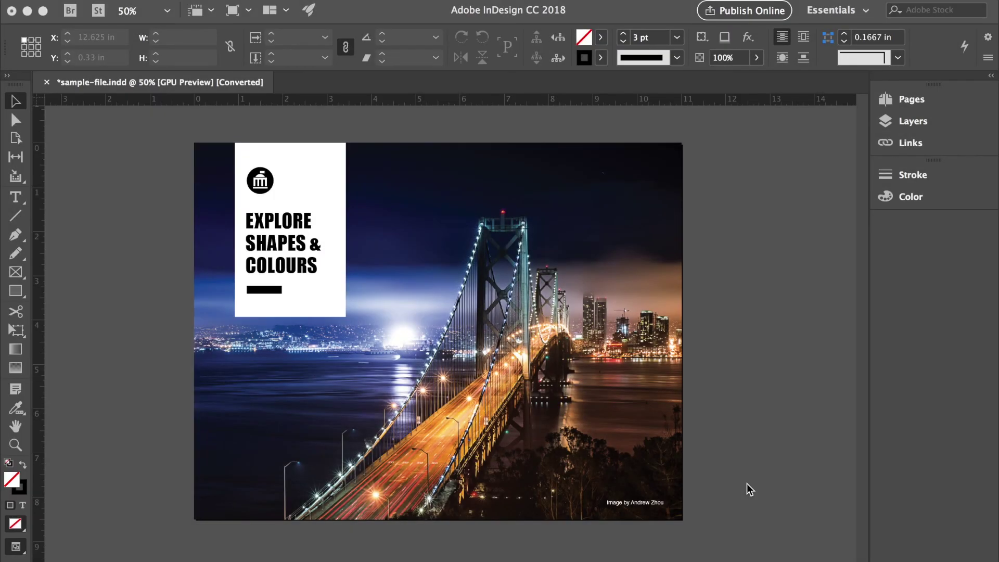
Switch back to InDesign with the sample-file.indd document active
{"action": "left_click", "coordinate": [746, 483]}
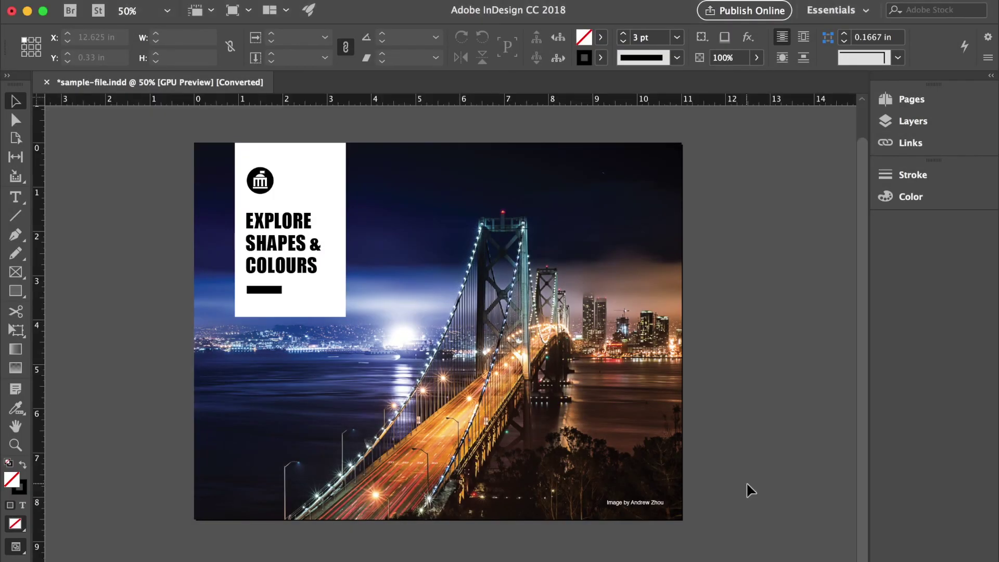